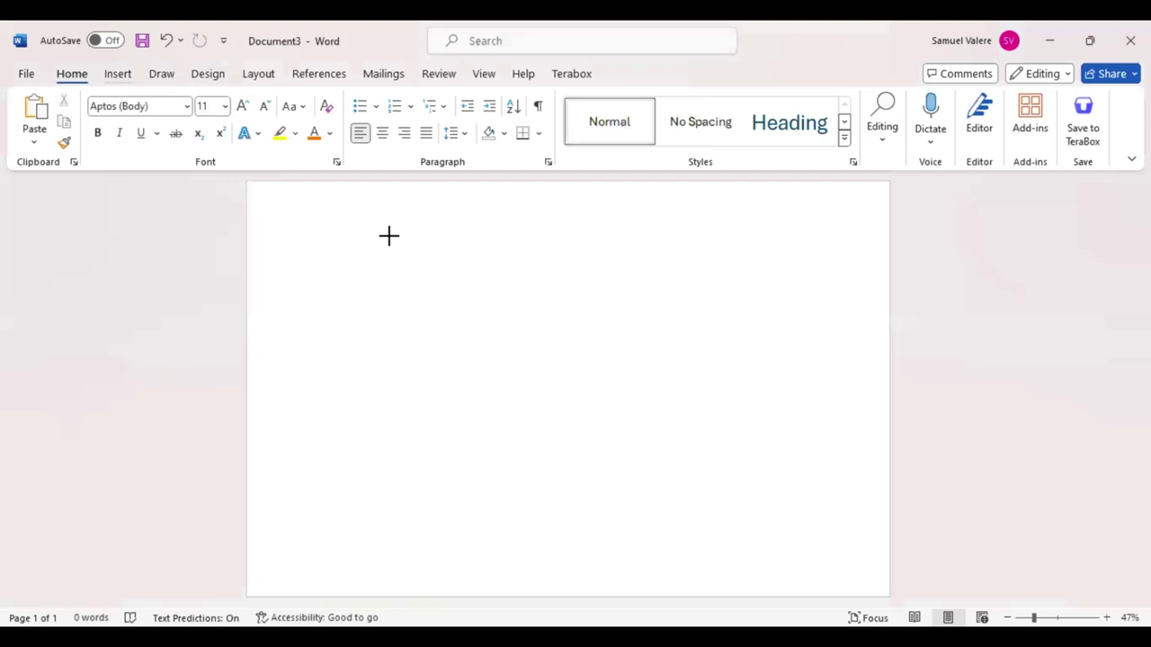
- Draw a rectangle across the top of the page, stretched to full width and about 1.18" high
left_click_drag(259, 201, 889, 272)
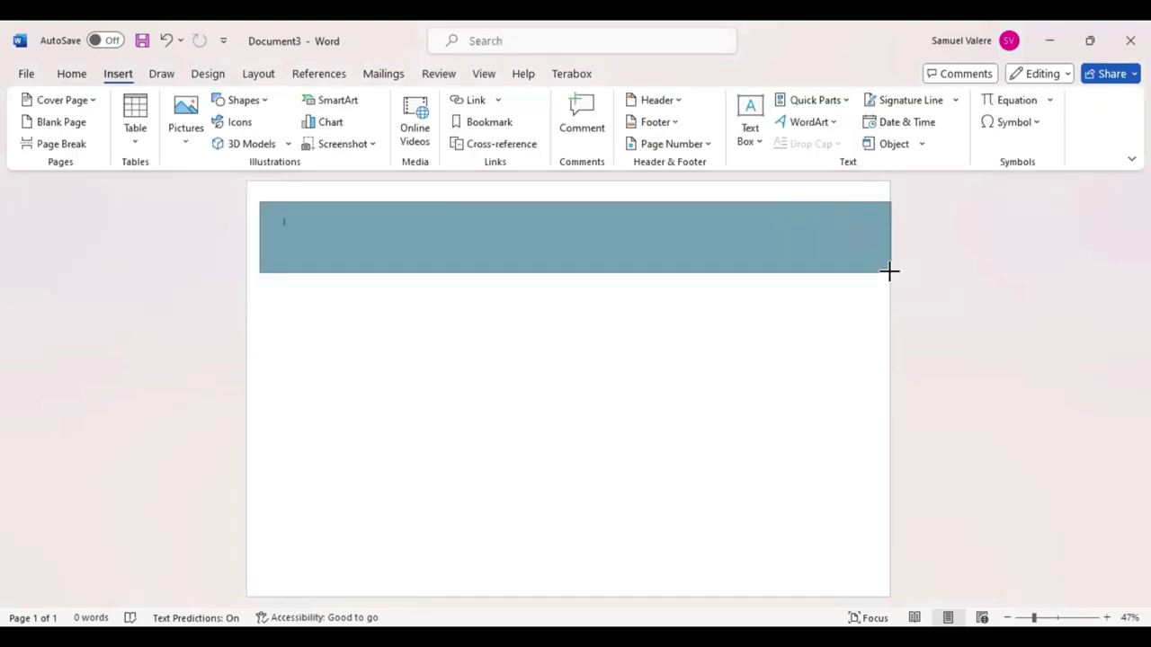
left_click_drag(612, 241, 612, 220)
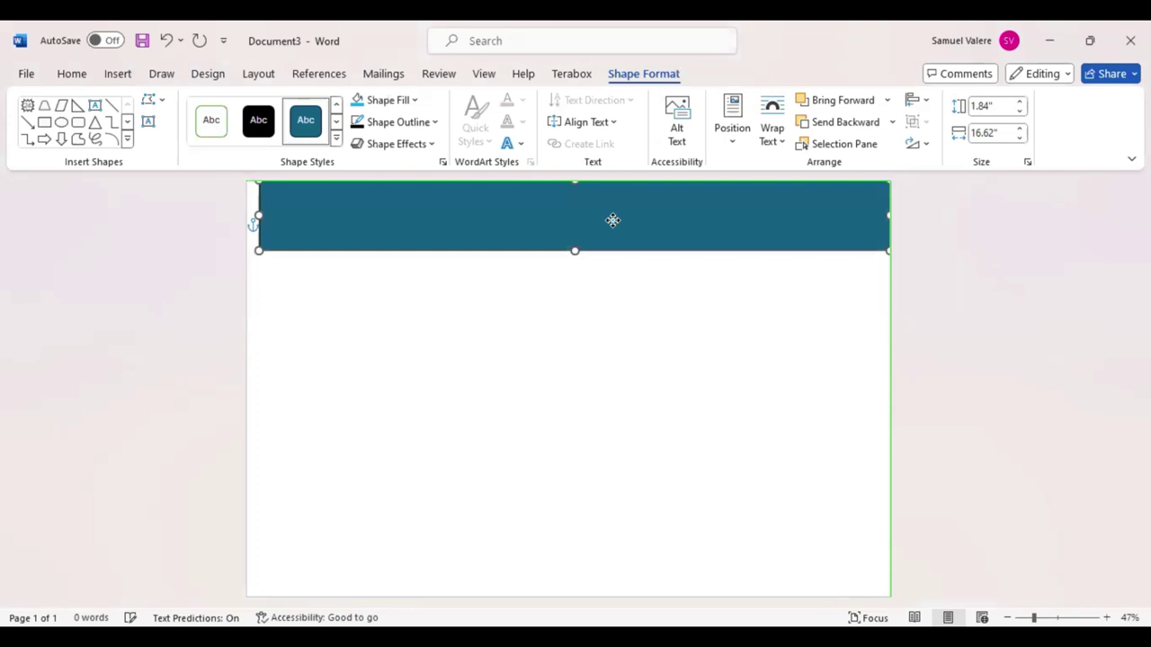
left_click_drag(256, 218, 246, 216)
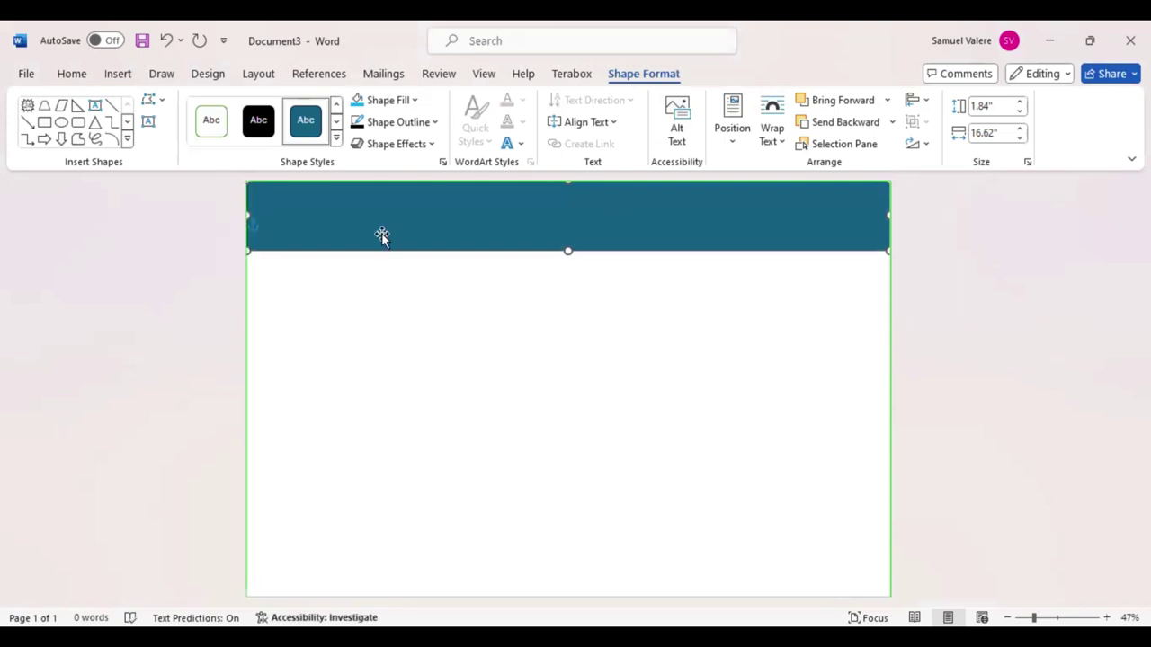
left_click_drag(567, 249, 564, 226)
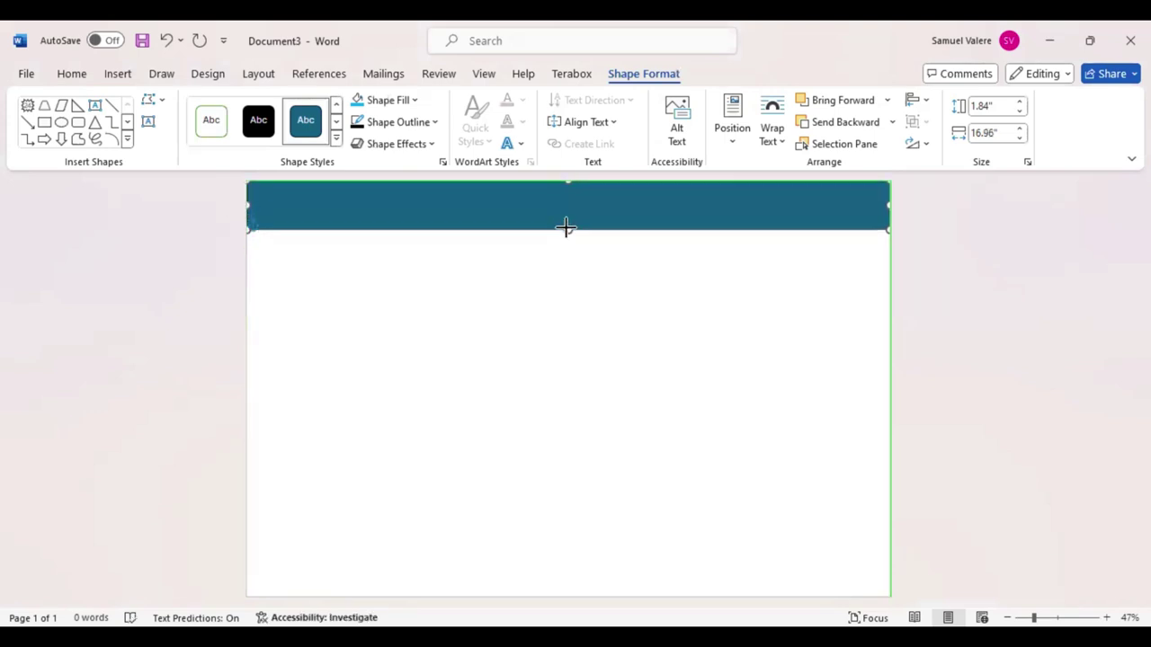
- Give the top band no outline and a Turquoise fill
left_click(433, 122)
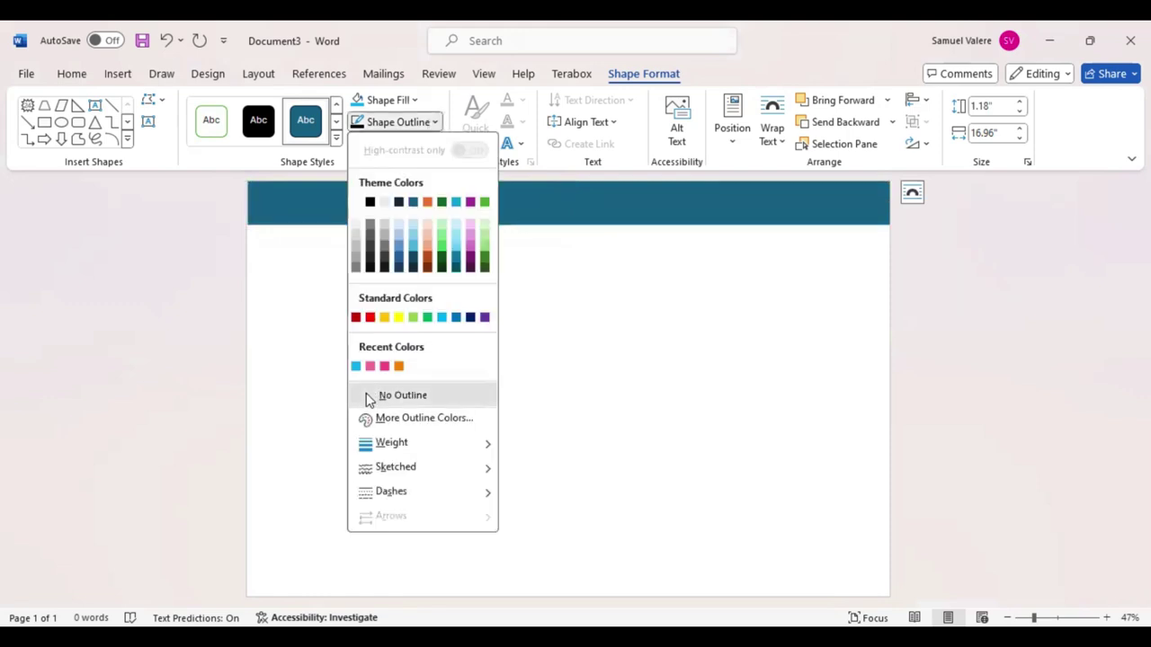
left_click(416, 100)
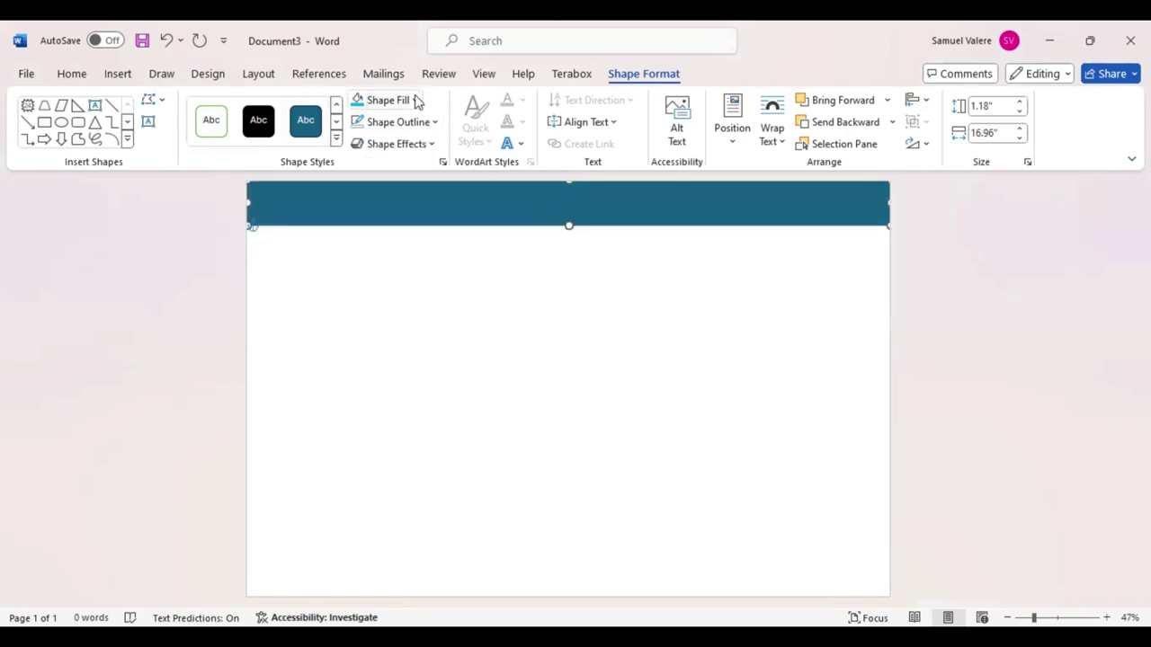
left_click(416, 100)
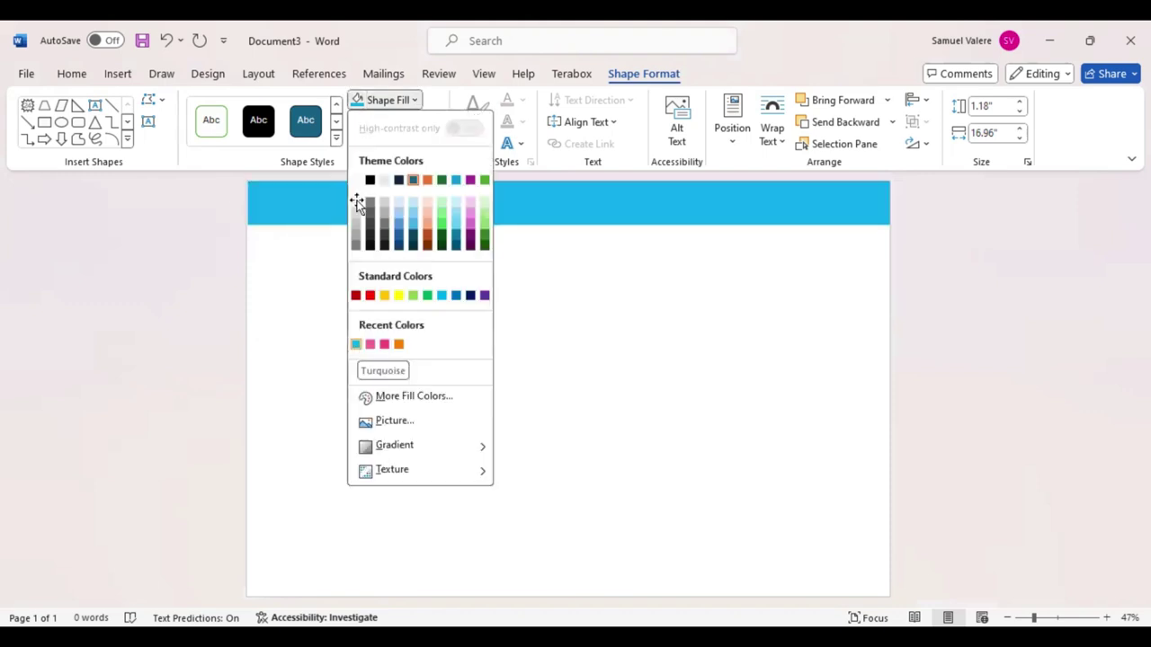
left_click(234, 206)
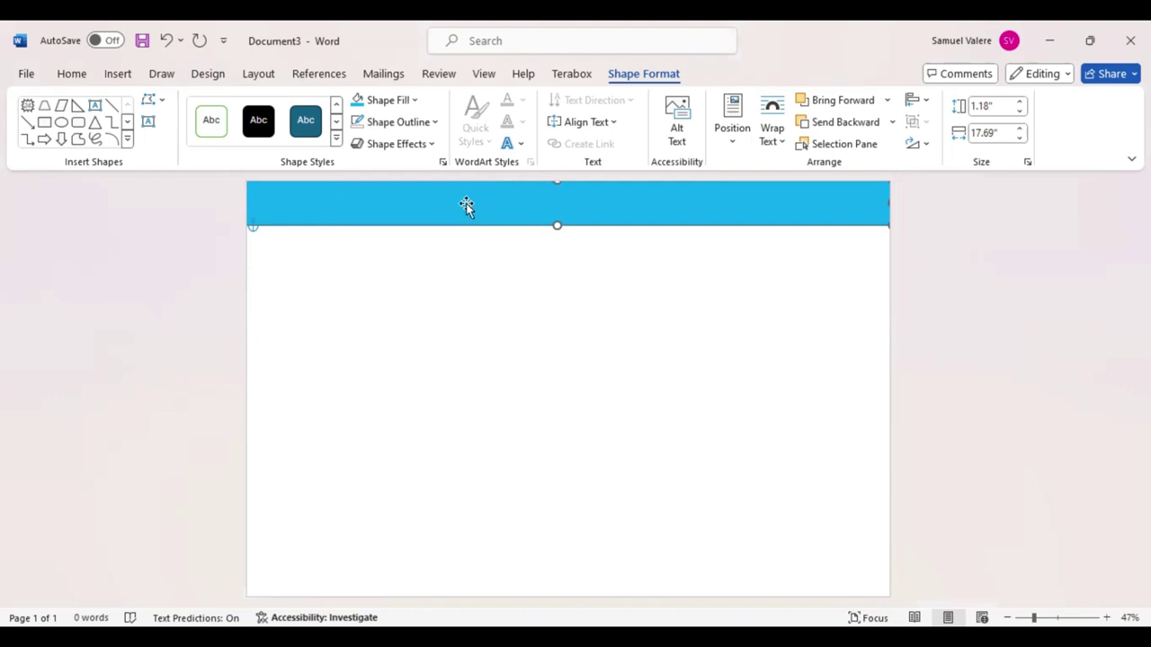
- Ctrl-drag a copy of the turquoise band down to the bottom edge of the page
left_click_drag(466, 206, 529, 212)
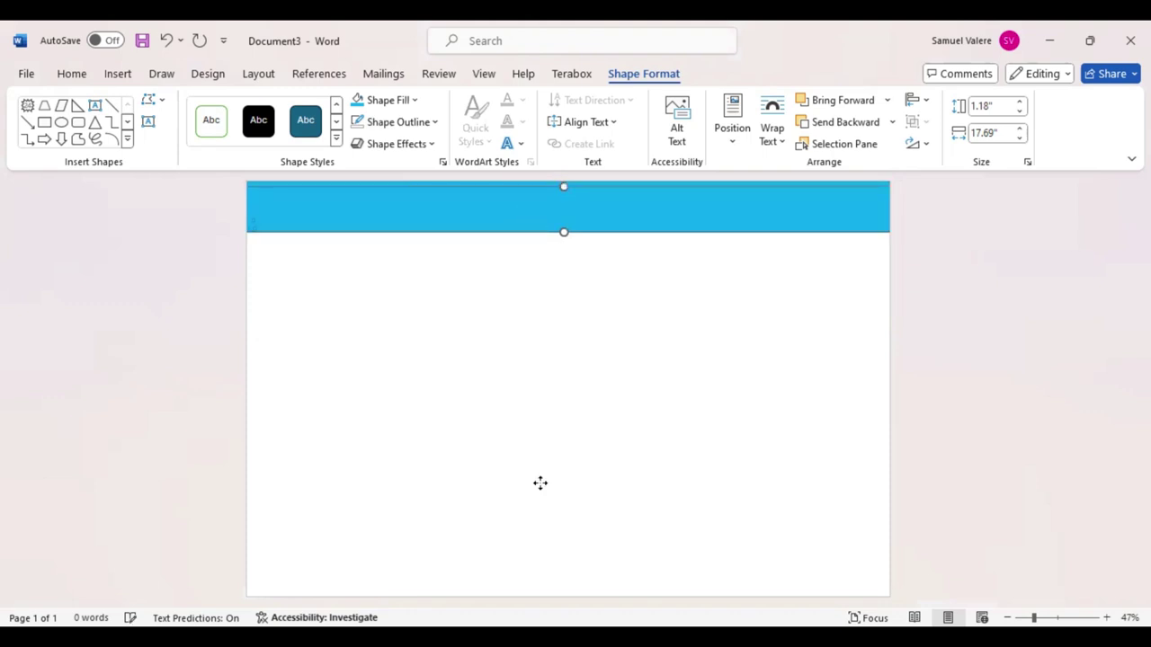
mouse_move(539, 483)
left_mouse_down()
mouse_move(547, 578)
mouse_move(534, 579)
left_mouse_up()
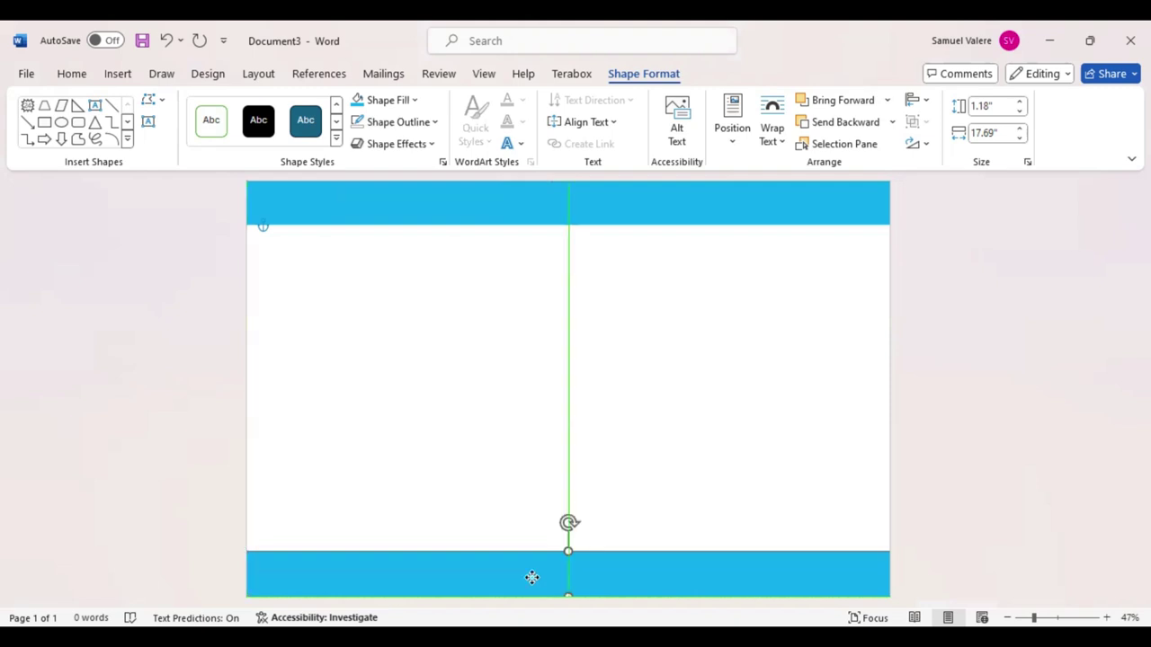
left_click(501, 223)
- Nudge the top band slightly down and centre it horizontally with the arrow keys
left_click_drag(503, 223, 529, 212)
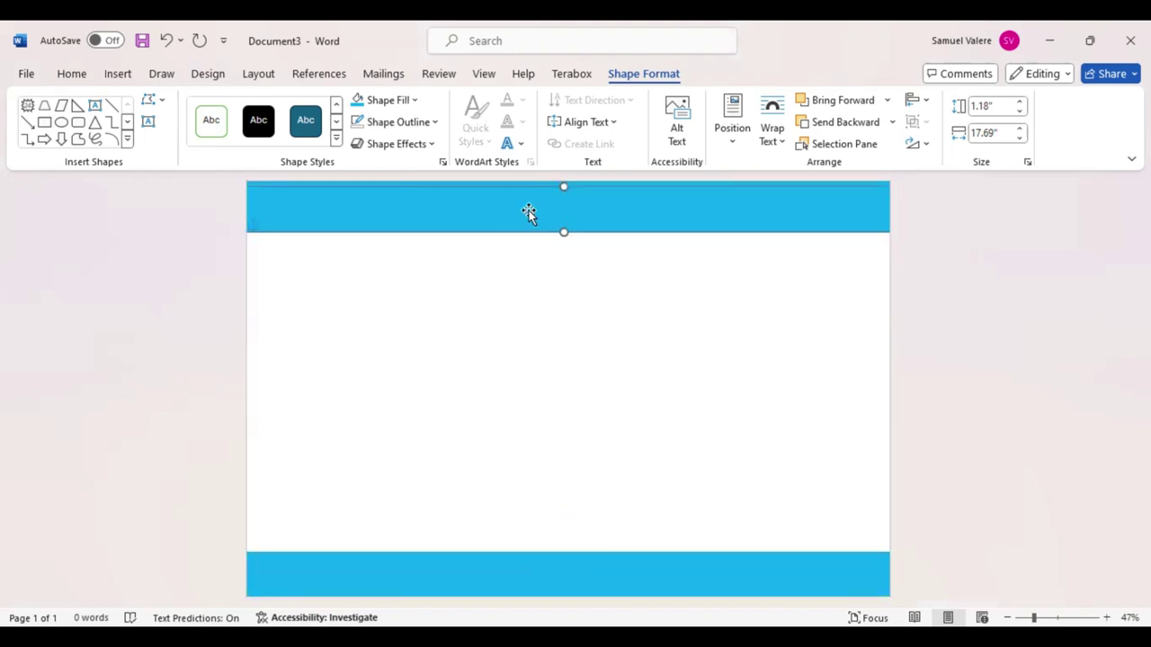
key("Down")
key("Down")
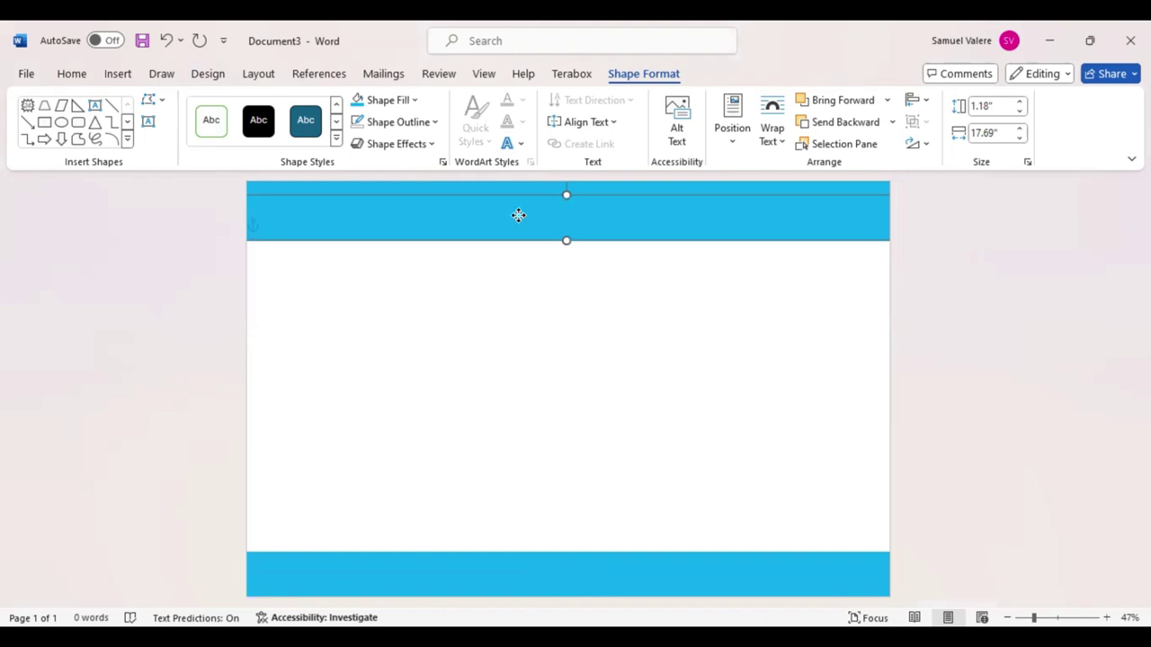
key("Left")
key("Left")
key("Down")
key("Right")
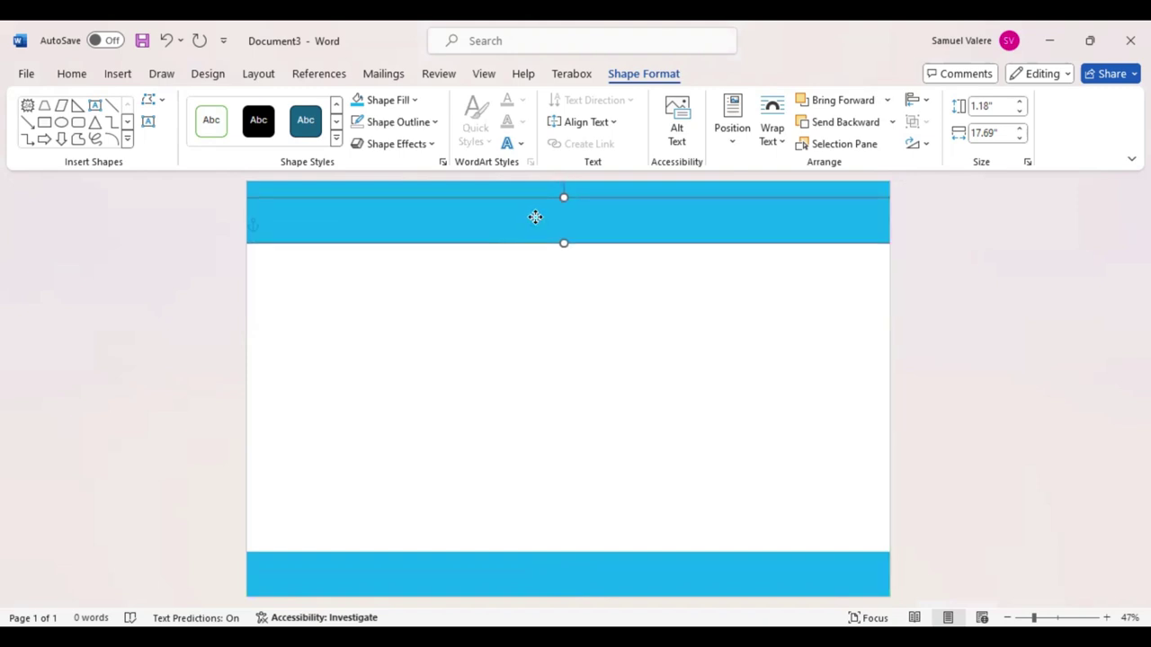
key("Right")
key("Right")
key("Down")
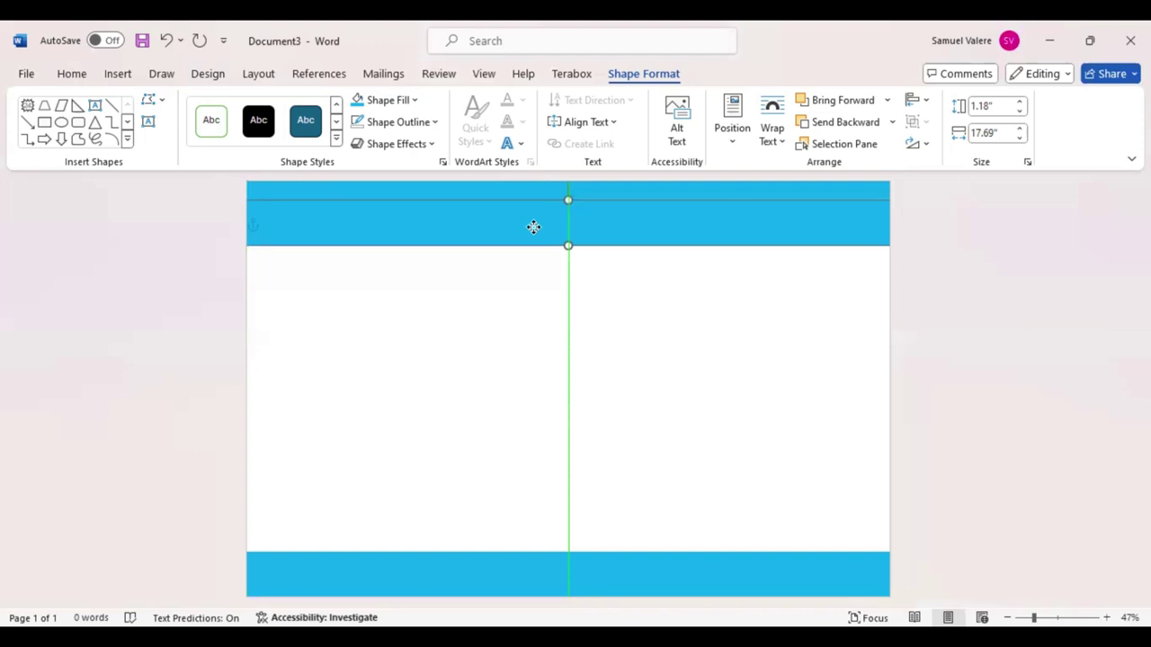
key("Down")
key("Down")
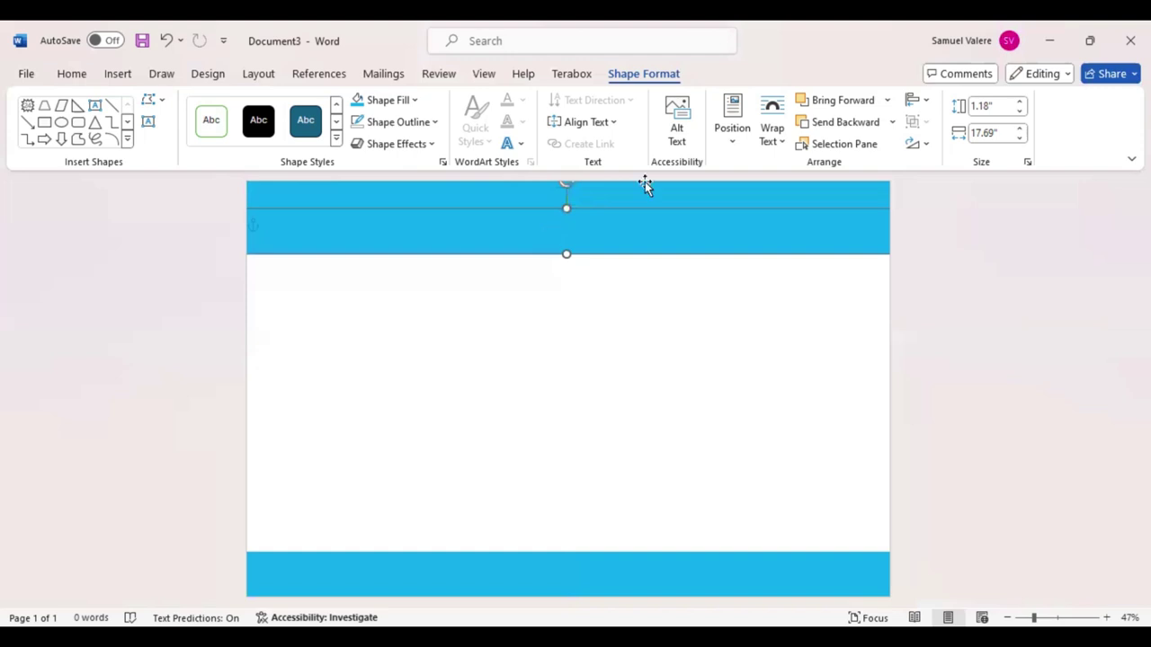
- Fill the duplicate band pink, send it backward, and set it just below the top turquoise band
left_click(835, 121)
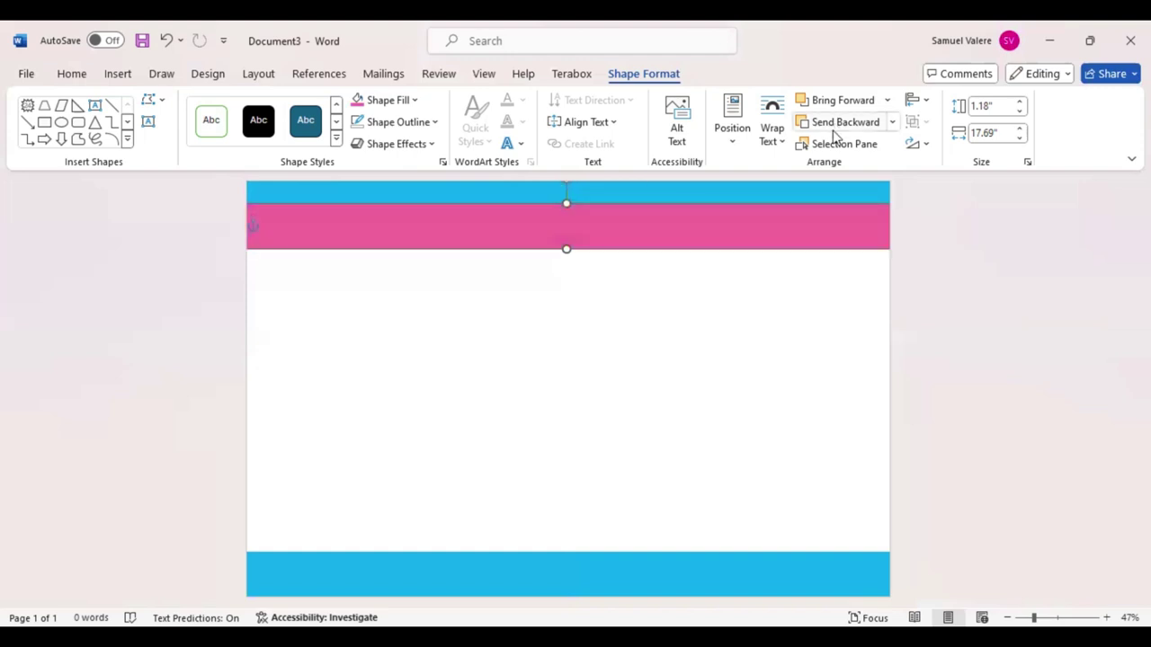
left_click(835, 124)
left_click_drag(630, 240, 639, 245)
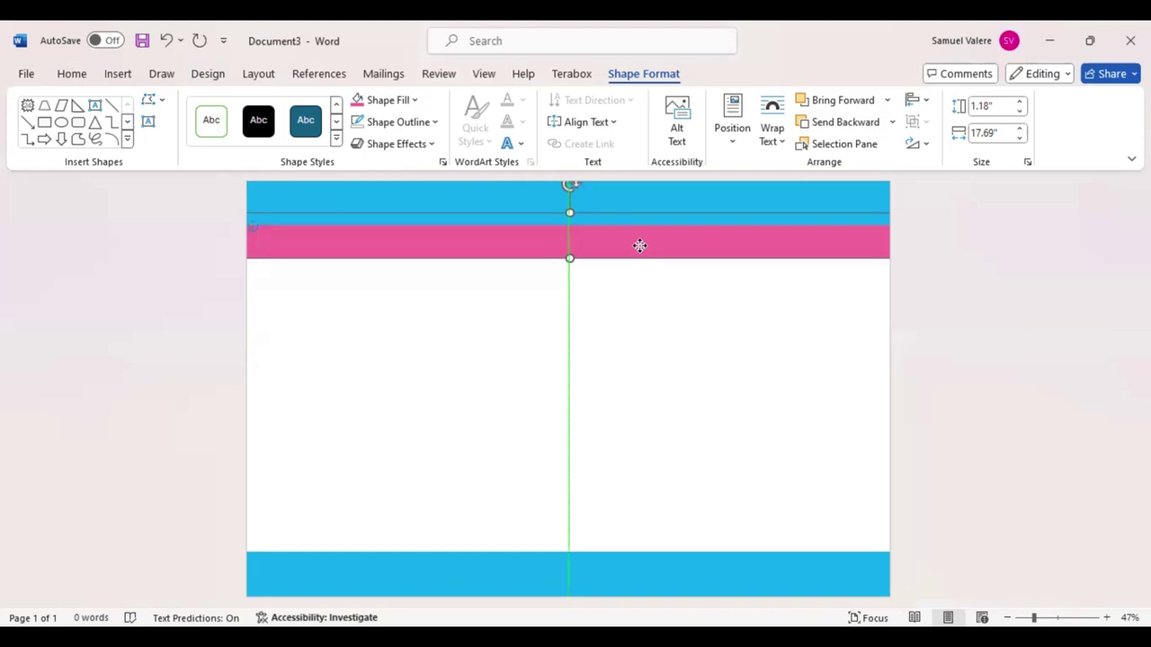
left_click_drag(639, 246, 637, 255)
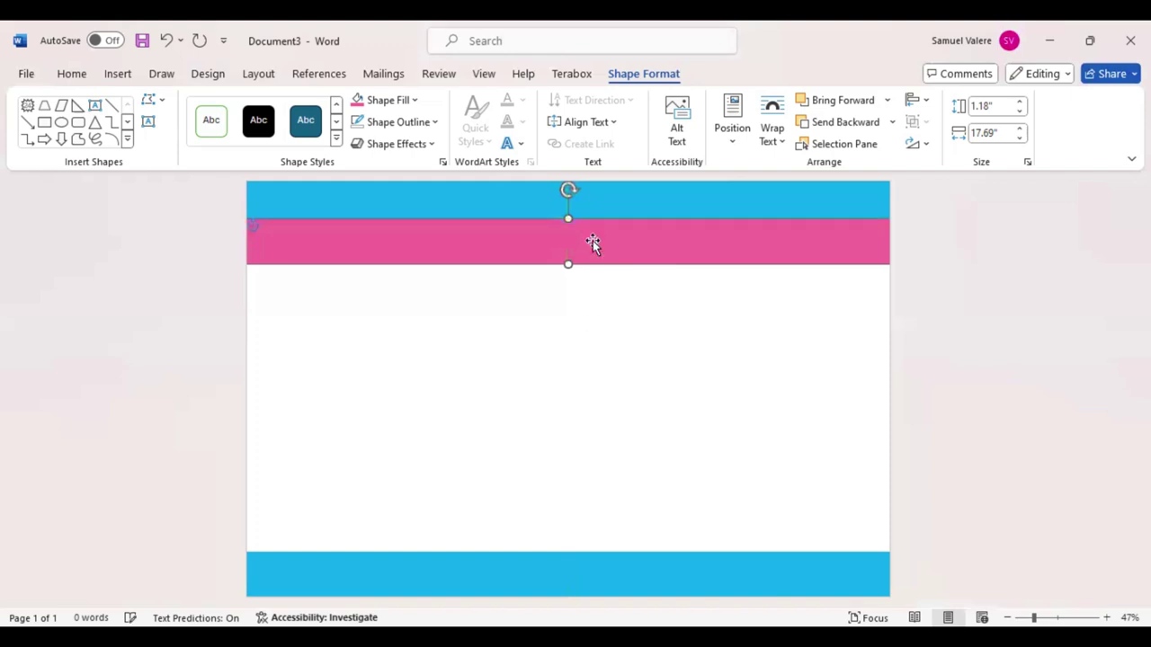
- Place a second pink band over the bottom turquoise band and send it behind
mouse_move(593, 243)
left_mouse_down()
mouse_move(599, 585)
mouse_move(583, 530)
left_mouse_up()
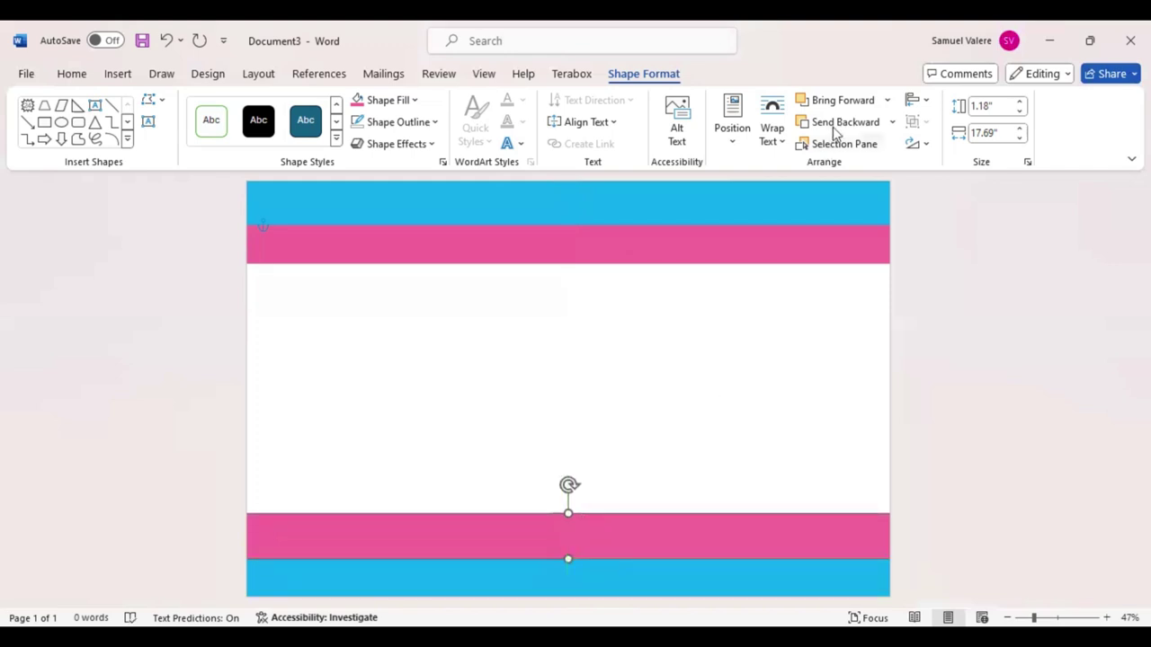
left_click(836, 123)
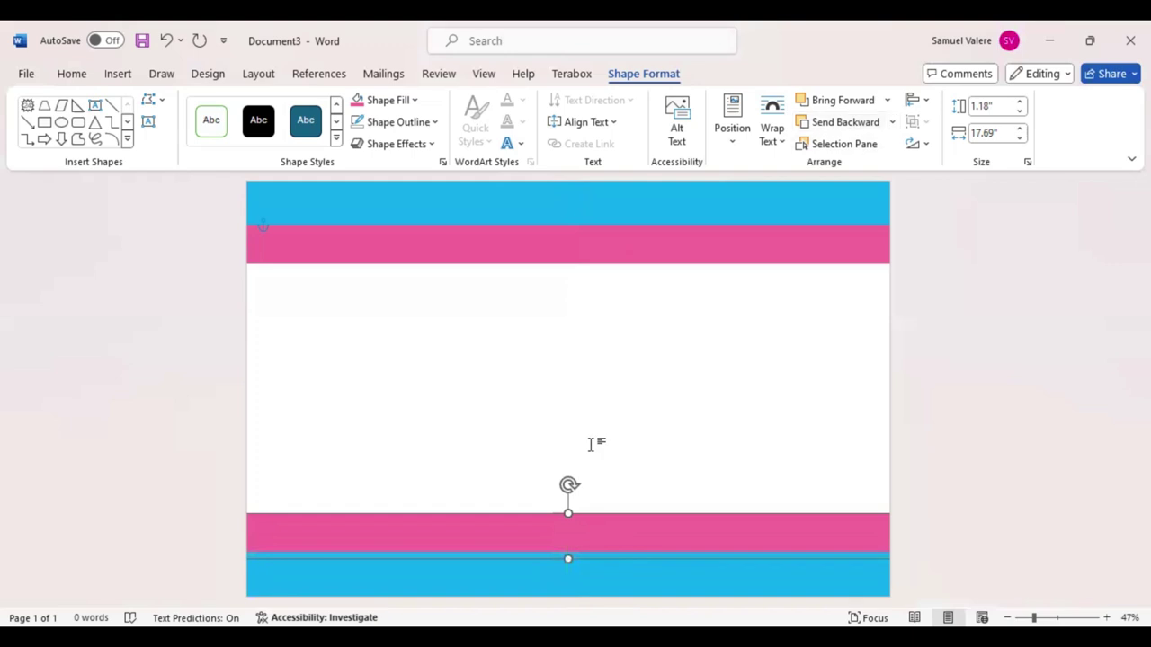
left_click(421, 322)
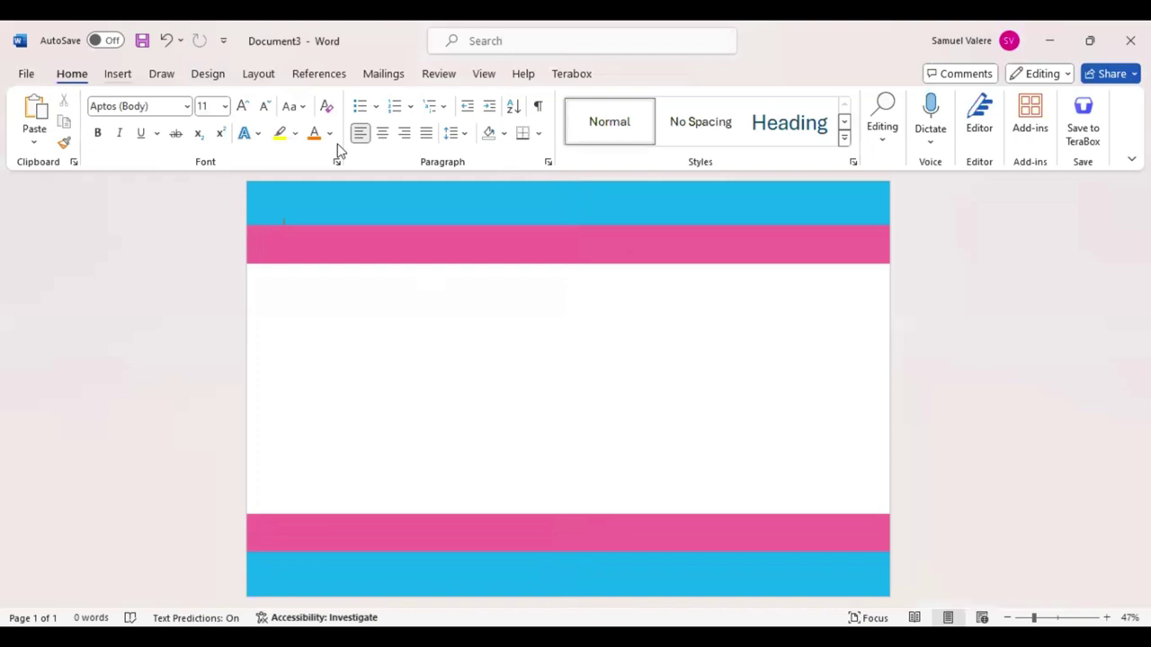
- Draw a large rectangle over most of the page, centre it, and fill it White
left_click_drag(286, 194, 376, 224)
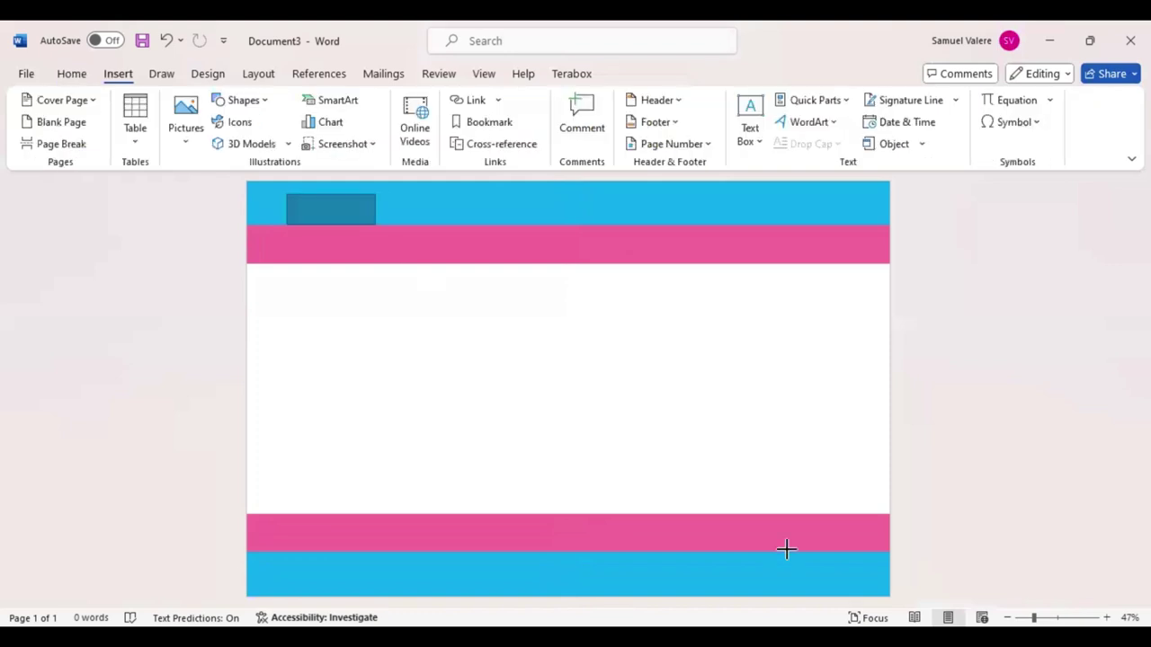
left_click_drag(786, 548, 869, 580)
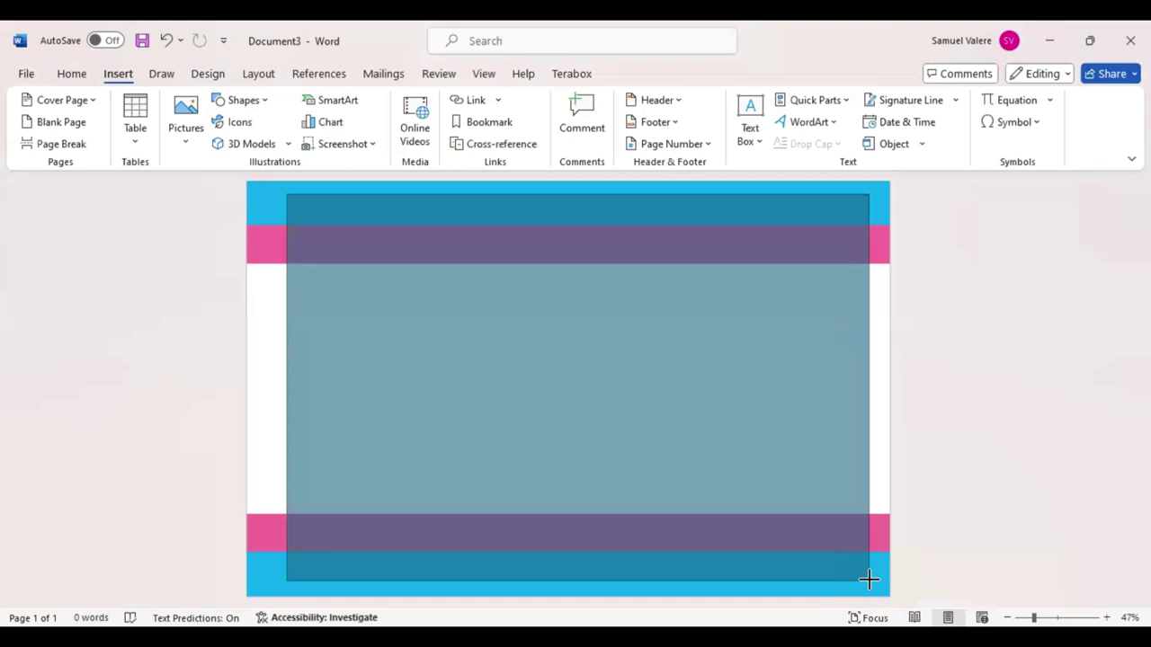
left_click_drag(287, 385, 283, 386)
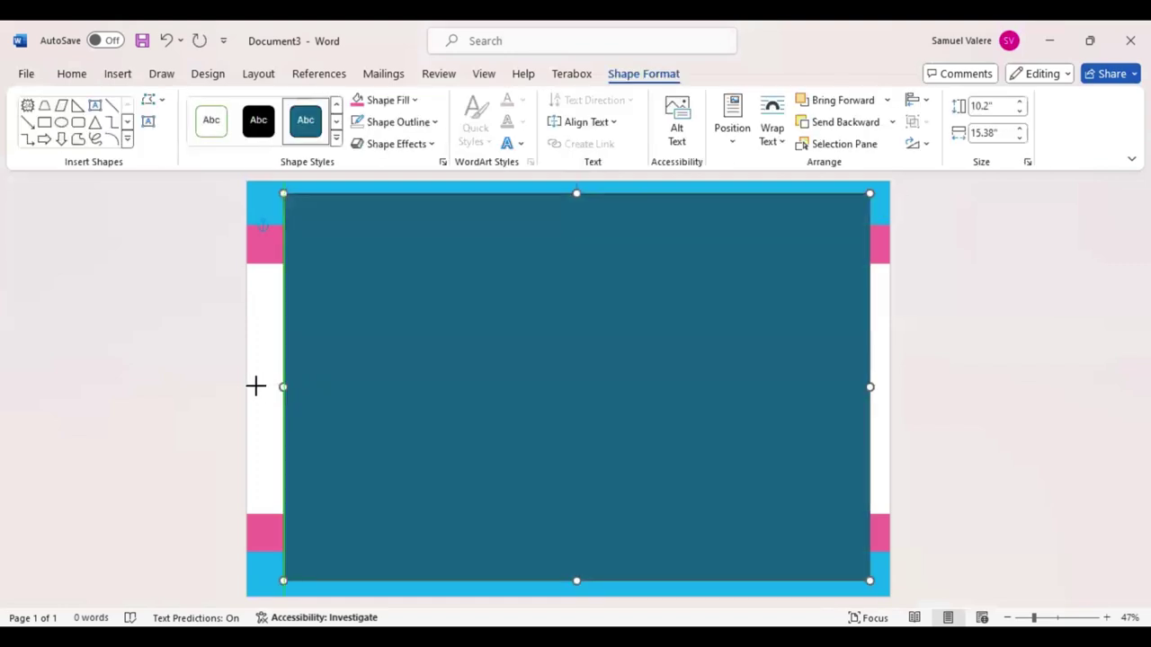
left_click_drag(260, 388, 266, 387)
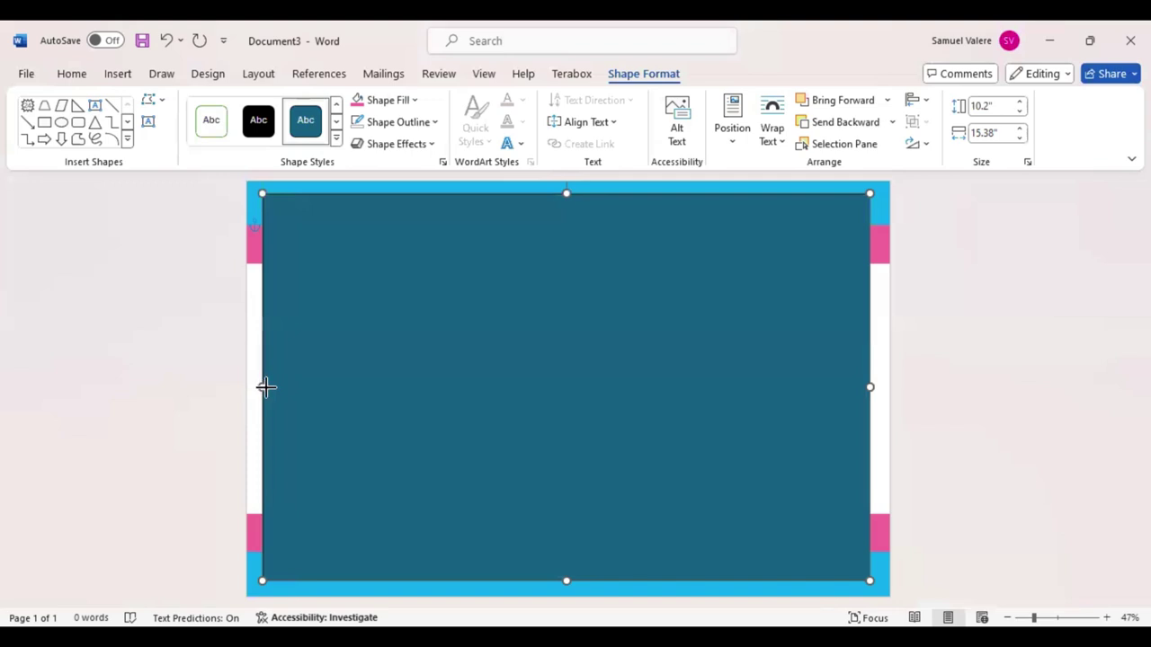
key("ctrl+z")
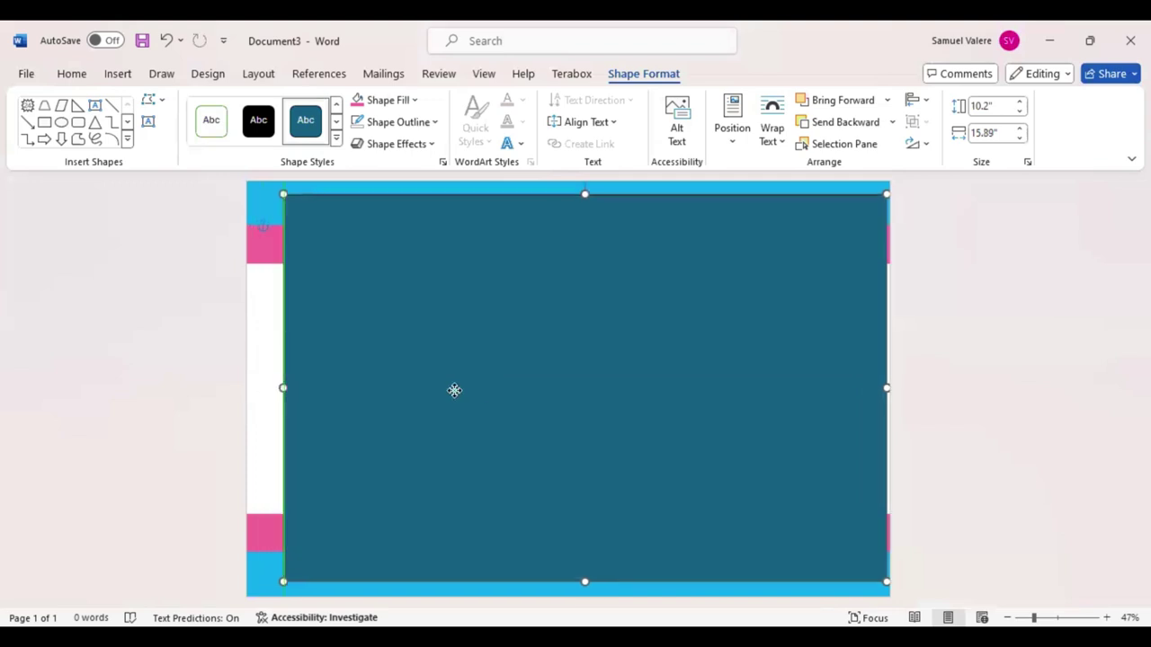
left_click_drag(449, 391, 450, 397)
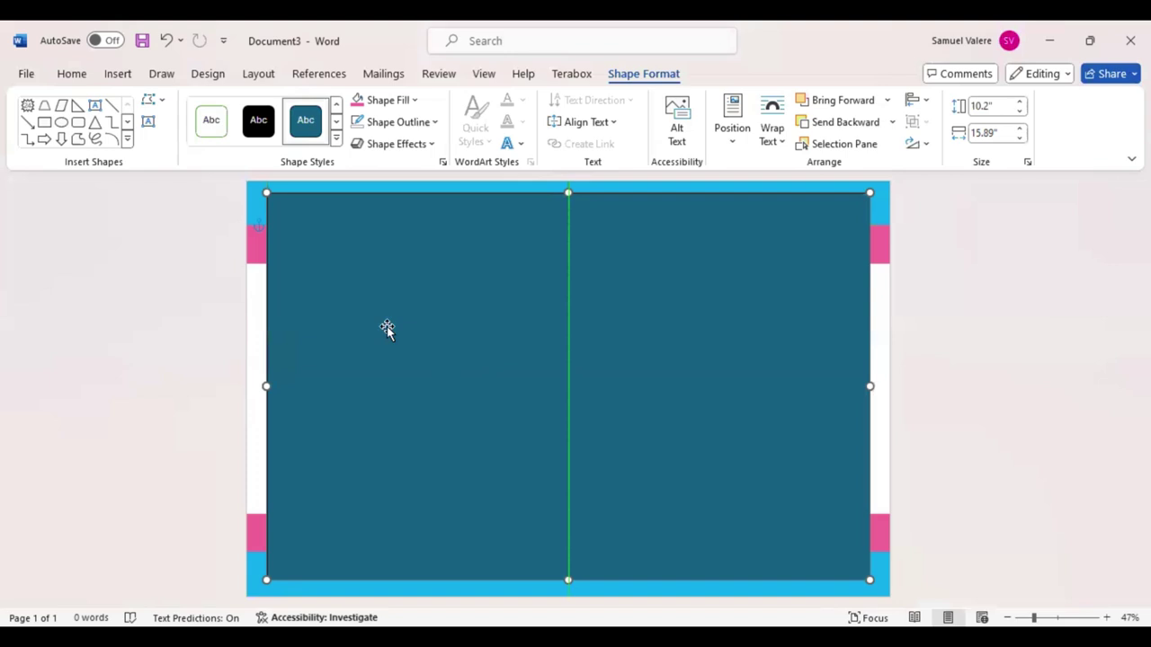
key("Down")
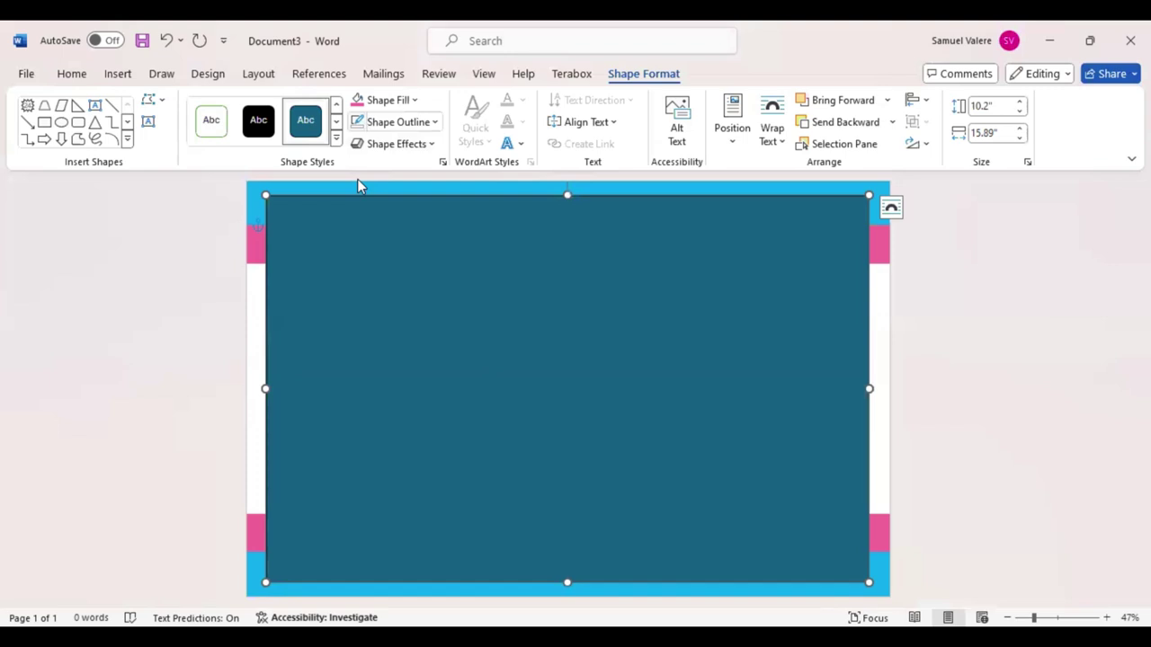
left_click(148, 122)
- Draw a wide text box near the top of the page and type 'Certificate' in it
left_click_drag(402, 225, 716, 270)
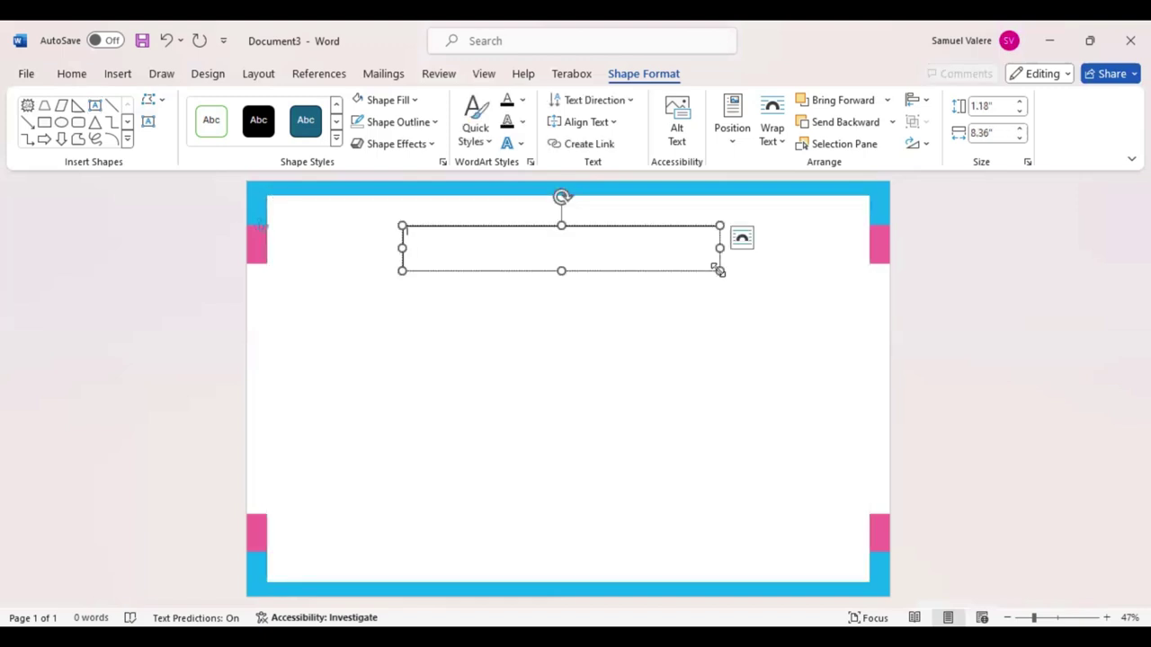
type("Certi")
type("f")
type("icate")
double_click(403, 236)
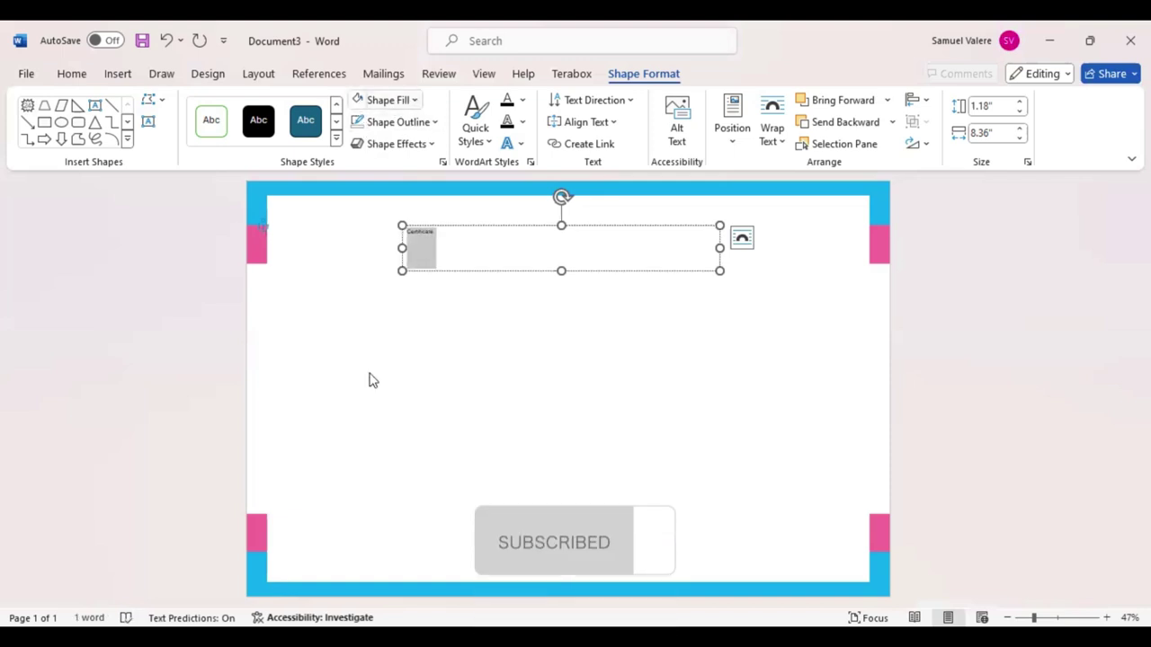
- Centre the title and set it to Baskerville Old Face, 72 pt, uppercase CERTIFICATE
left_click(71, 76)
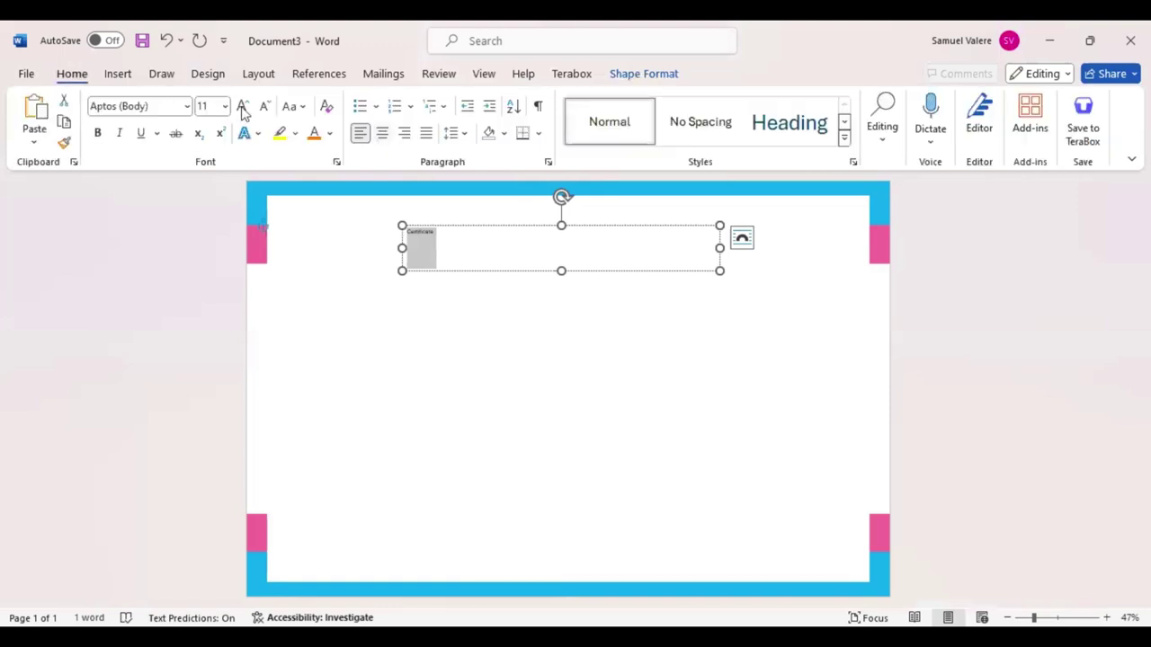
key("ctrl+e")
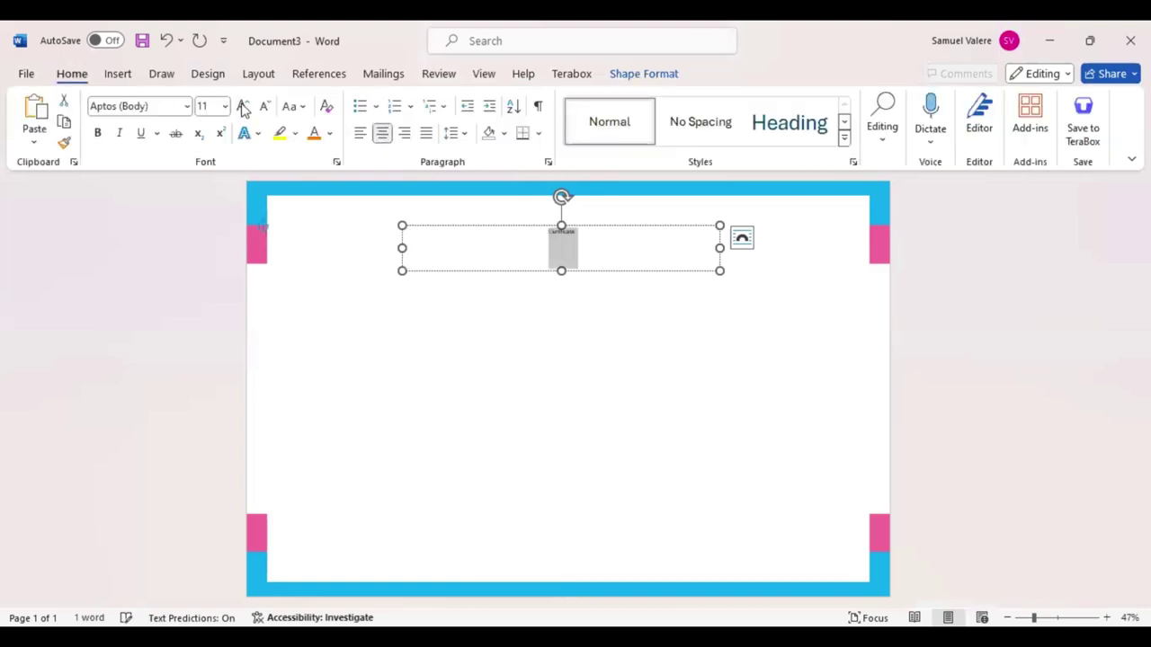
left_click(242, 106)
left_click(242, 107)
left_click(243, 106)
left_click(242, 106)
left_click(242, 106)
left_click(242, 106)
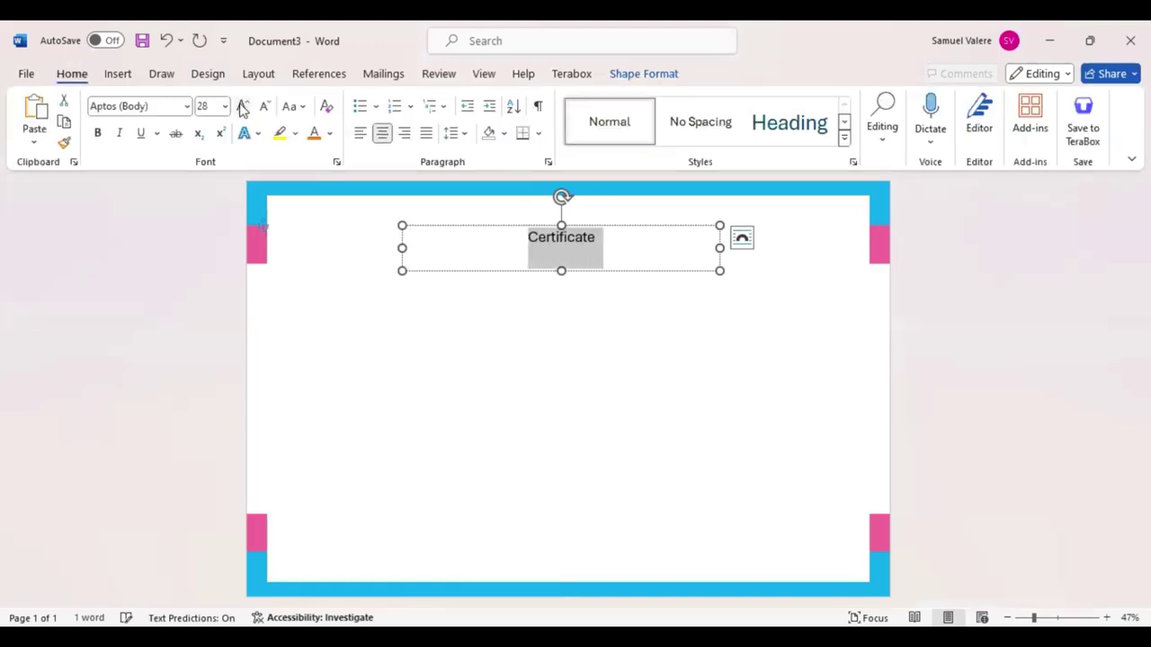
key("ctrl+shift+period")
left_click(158, 107)
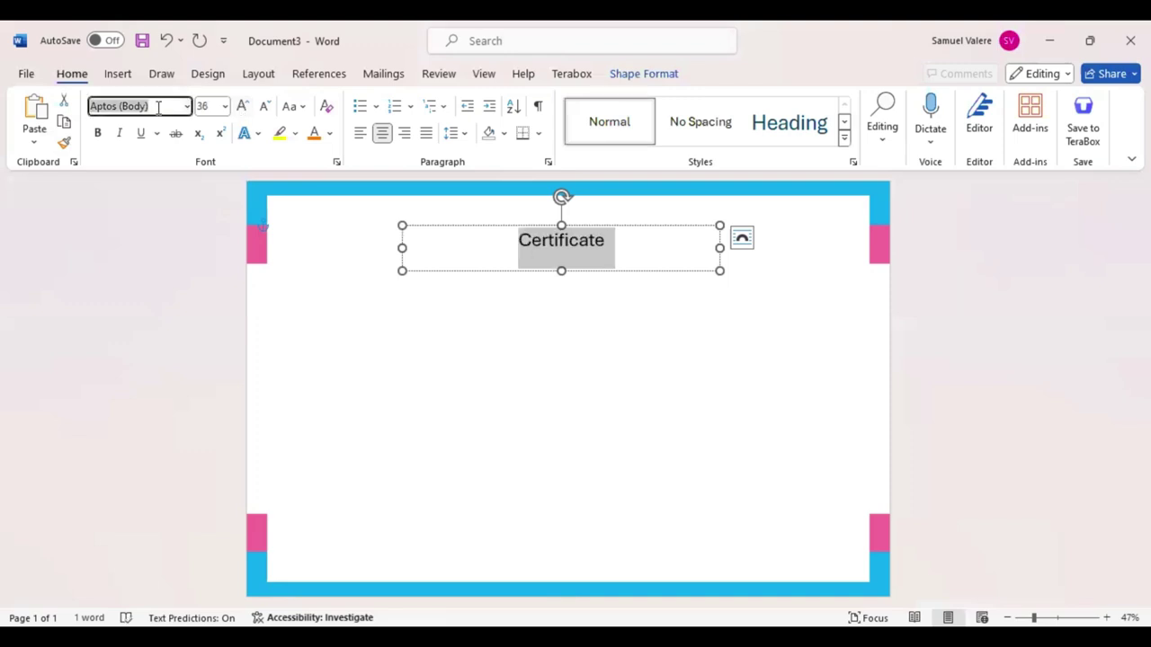
type("Baskerville Old Face")
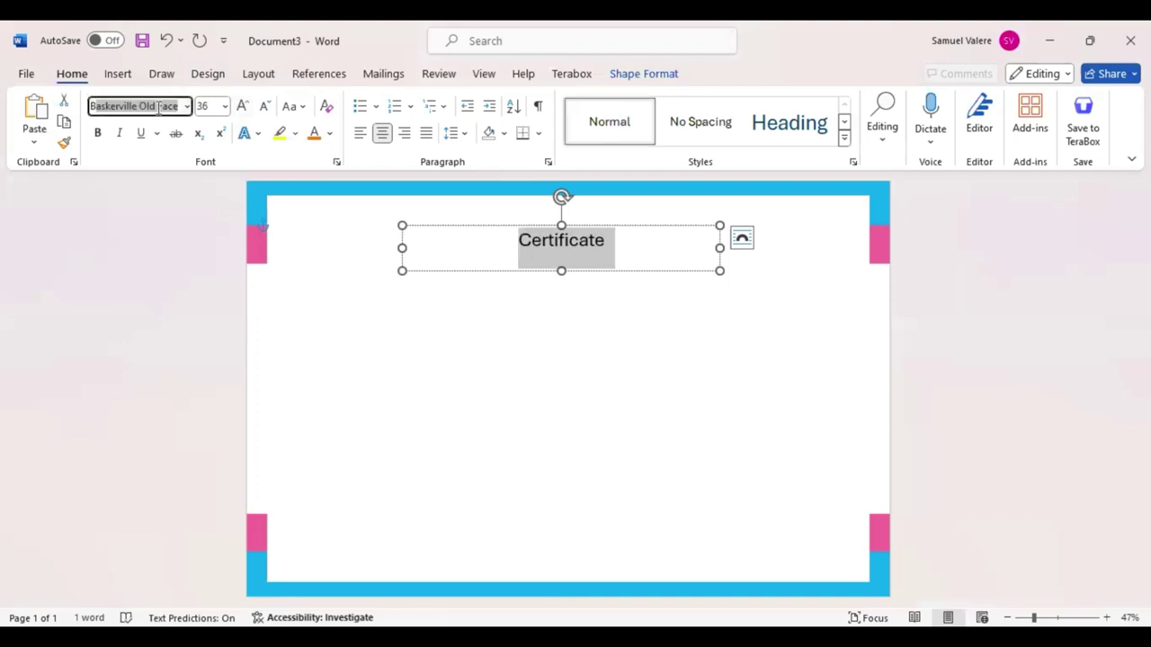
key("Return")
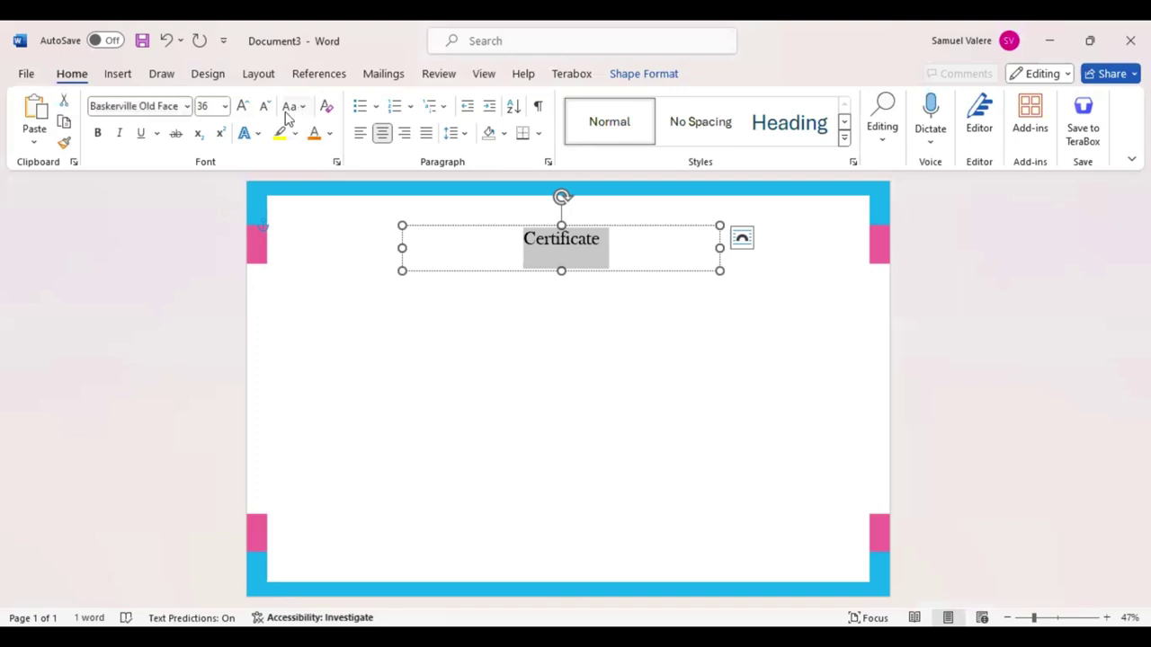
double_click(245, 106)
key("shift+F3")
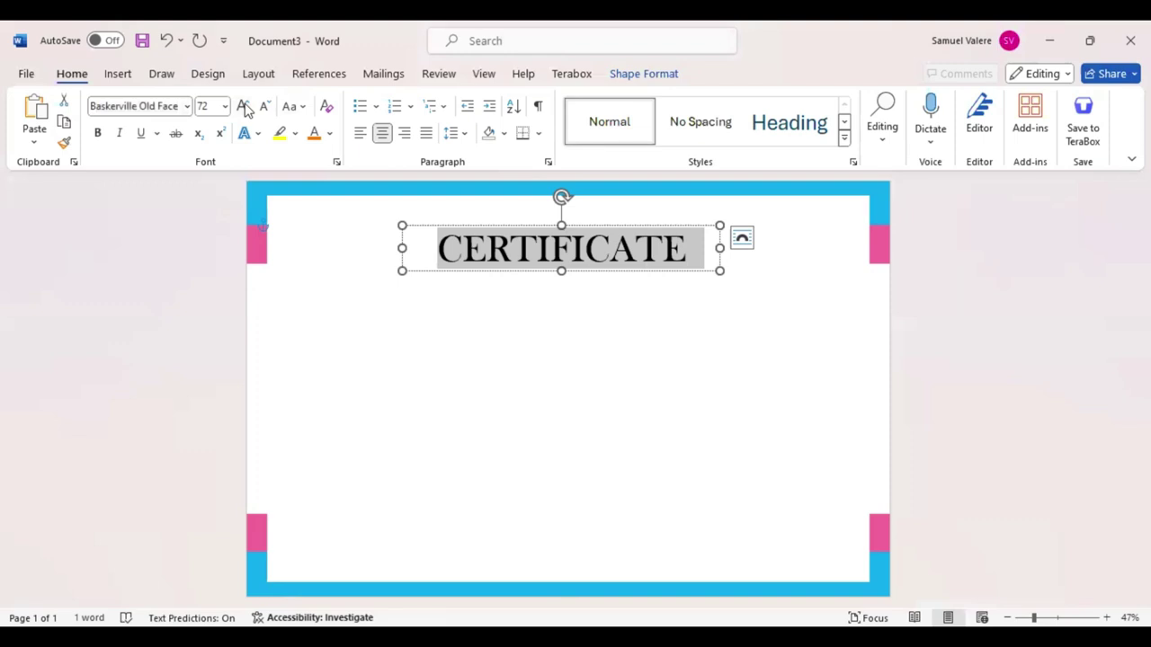
key("Escape")
key("Right")
key("Right")
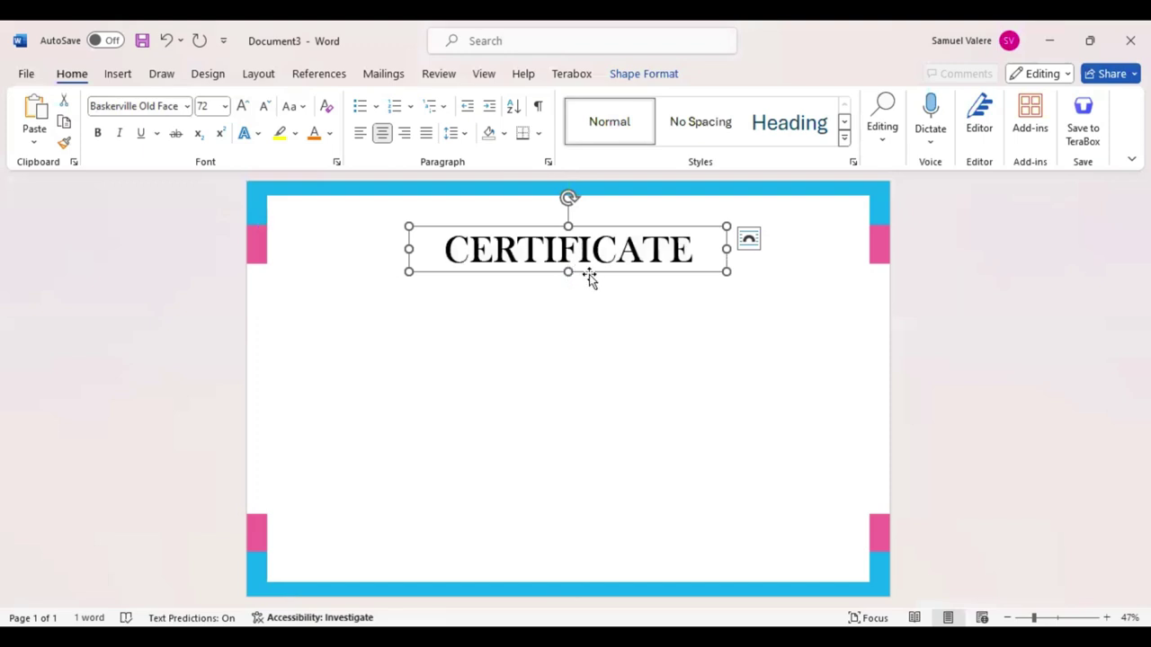
- Duplicate the title box just below it and change its text to 'Of Accomplishment'
left_click_drag(589, 274, 596, 310)
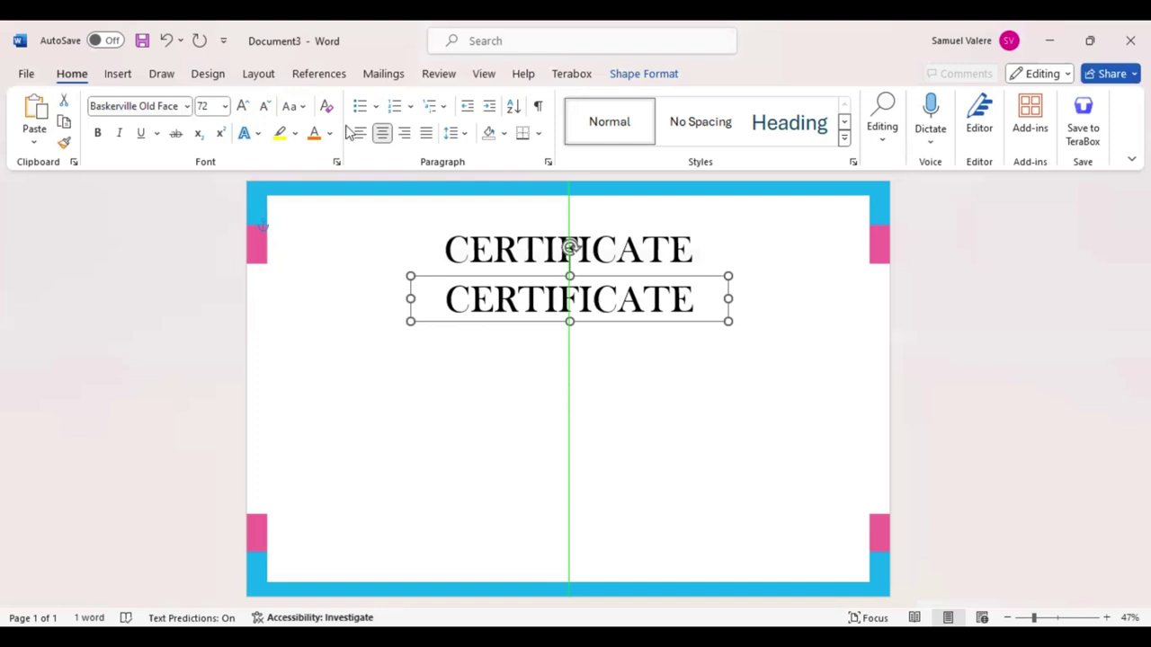
left_click(266, 107)
left_click(266, 107)
left_click(266, 107)
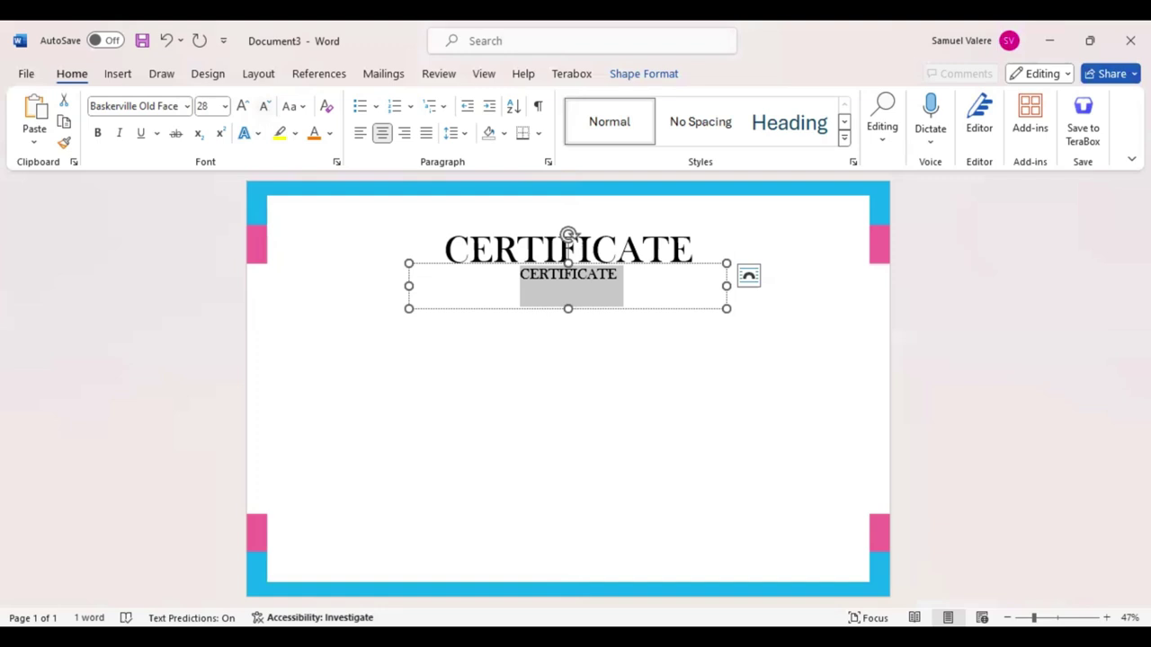
type("Accomplishment")
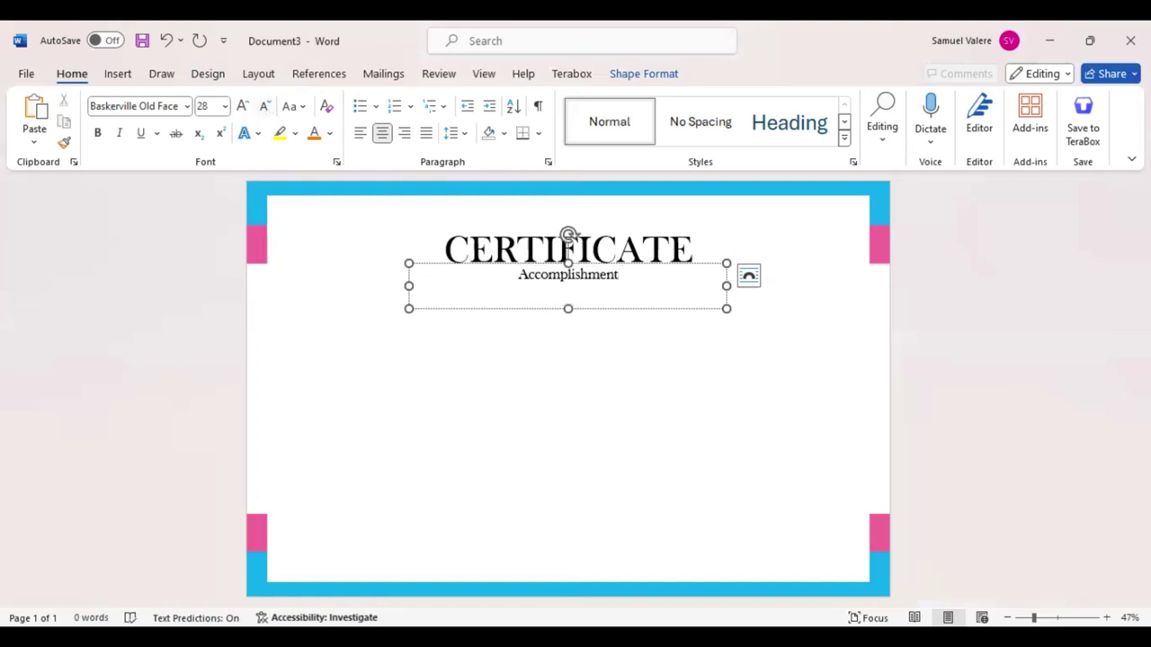
left_click(519, 274)
type("O")
type("f")
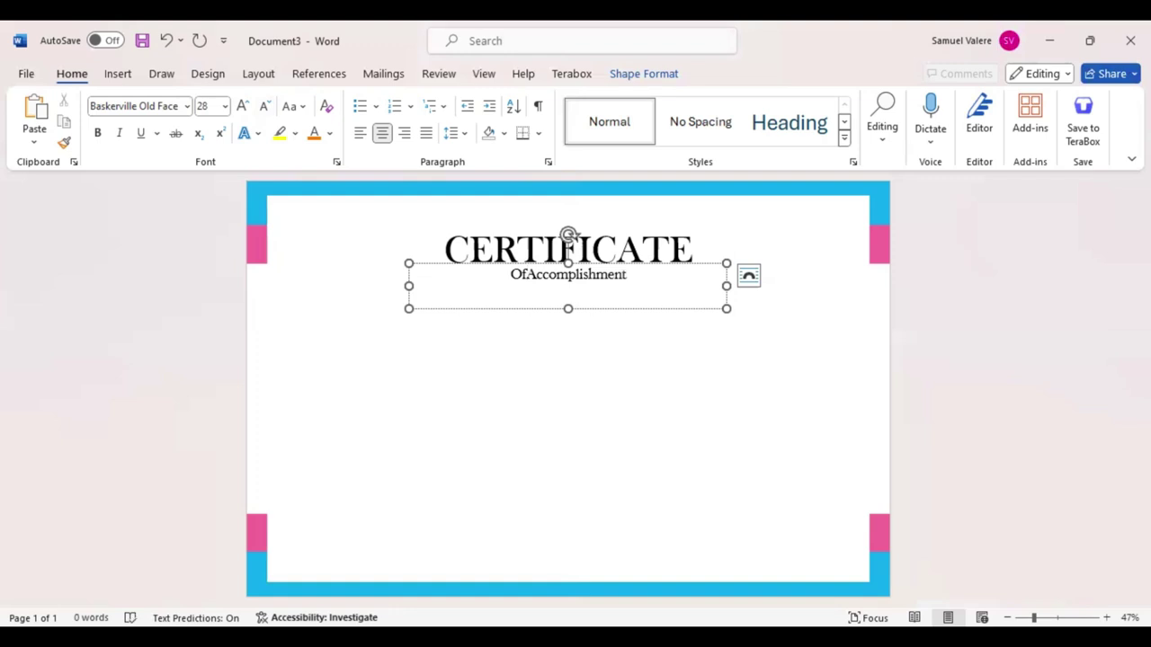
left_click(640, 309)
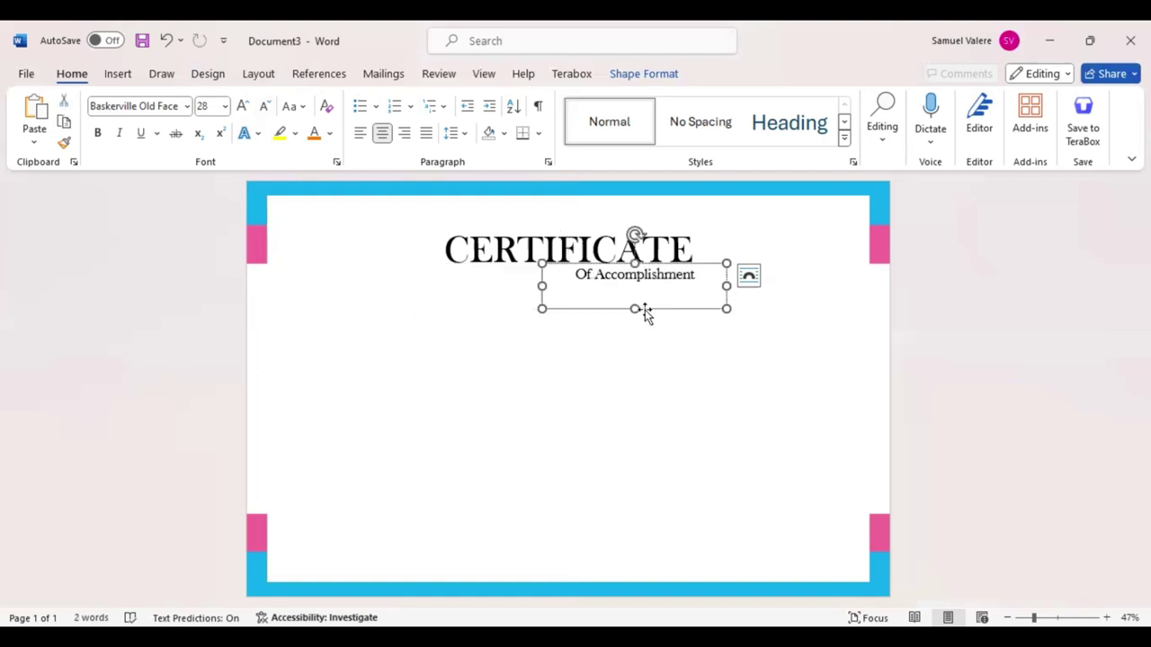
- Shrink the subtitle to 20 pt and fit its box centred just under the title
mouse_move(634, 308)
left_mouse_down()
mouse_move(633, 288)
mouse_move(509, 284)
left_mouse_up()
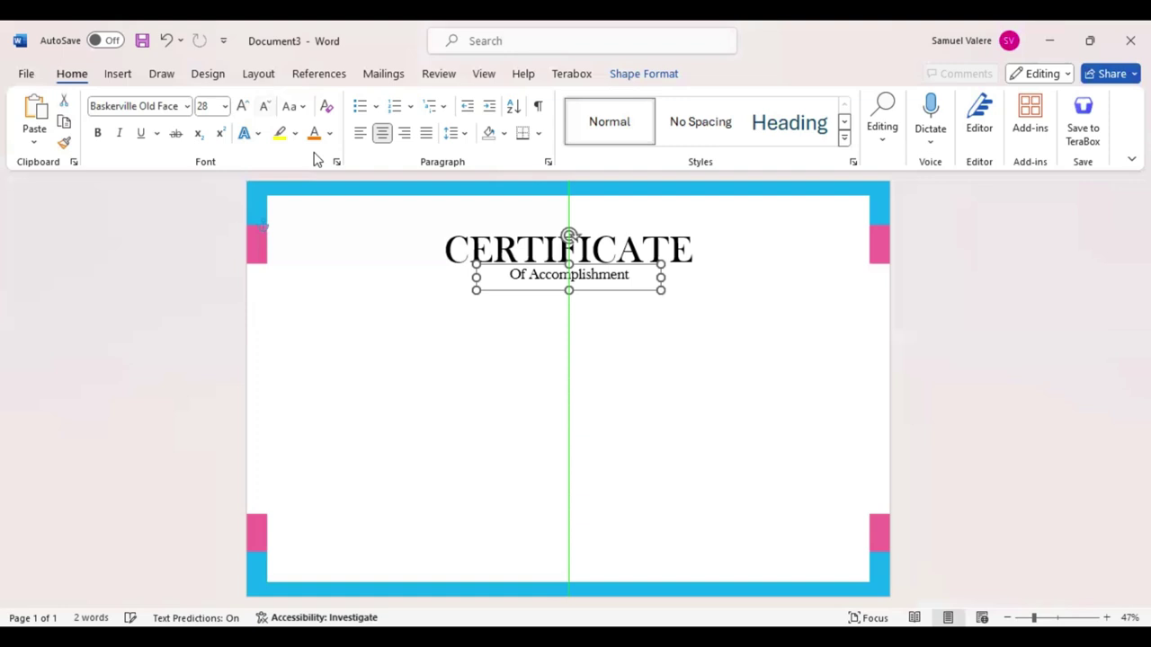
left_click(266, 108)
left_click(267, 107)
left_click(266, 108)
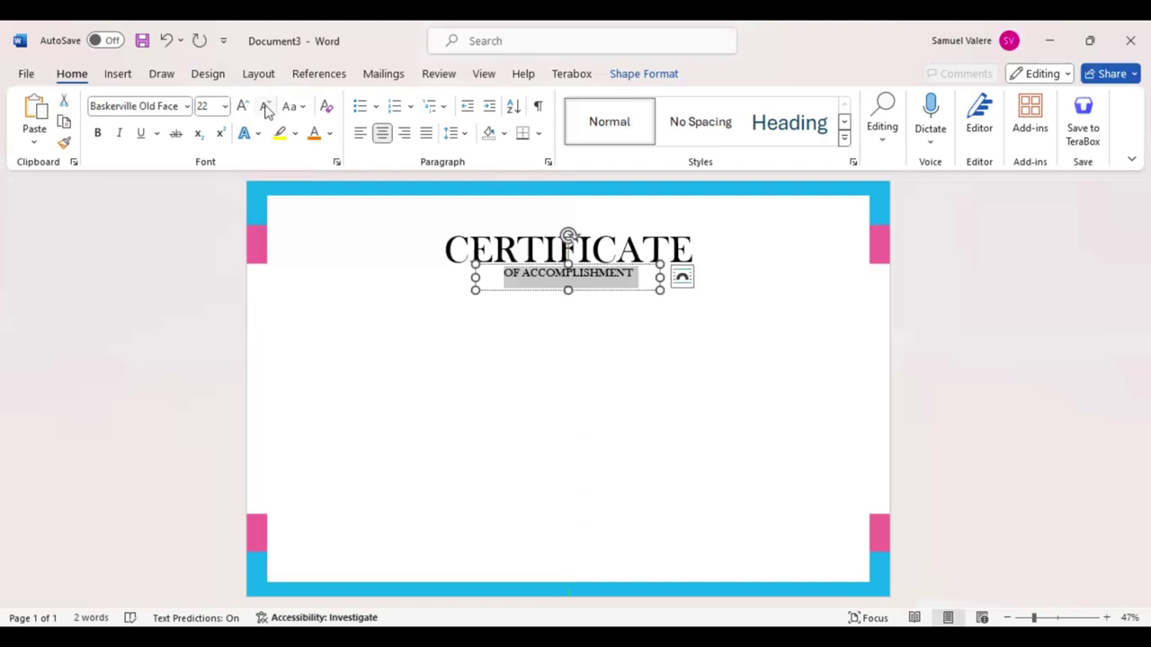
left_click(266, 108)
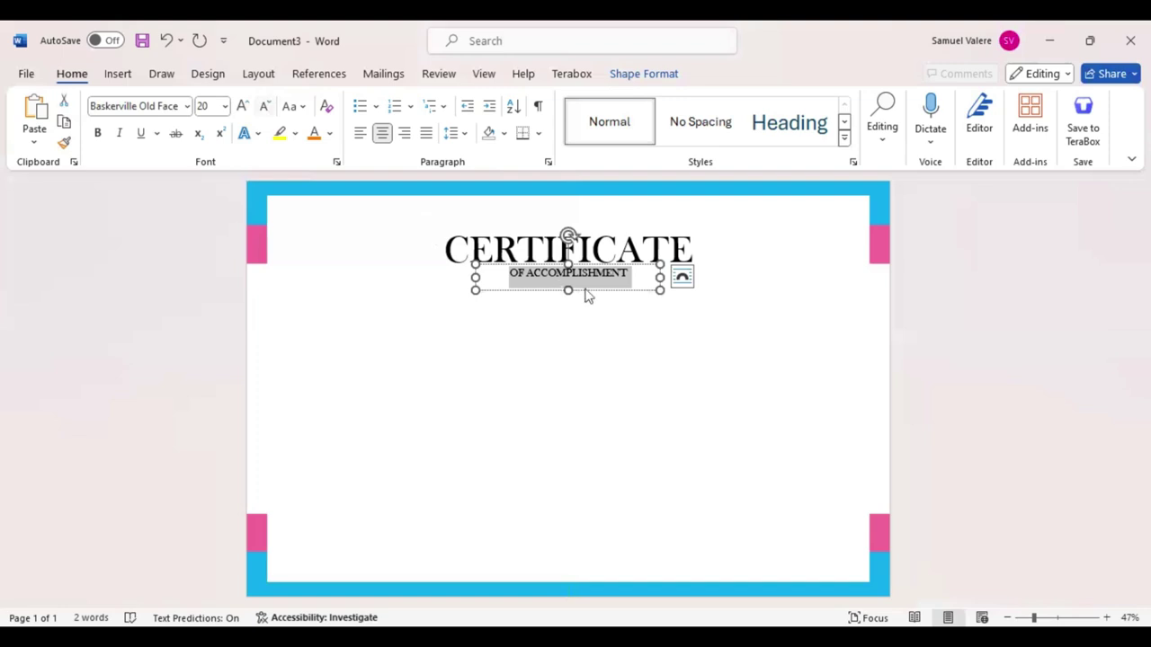
left_click_drag(586, 297, 587, 296)
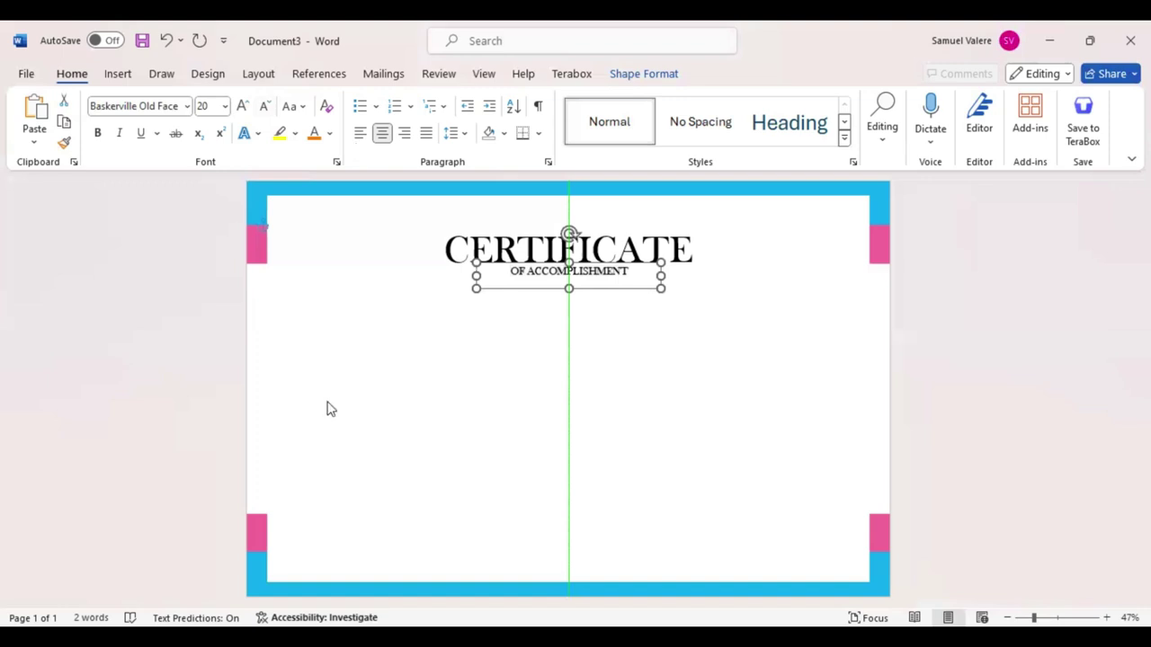
left_click_drag(568, 287, 568, 280)
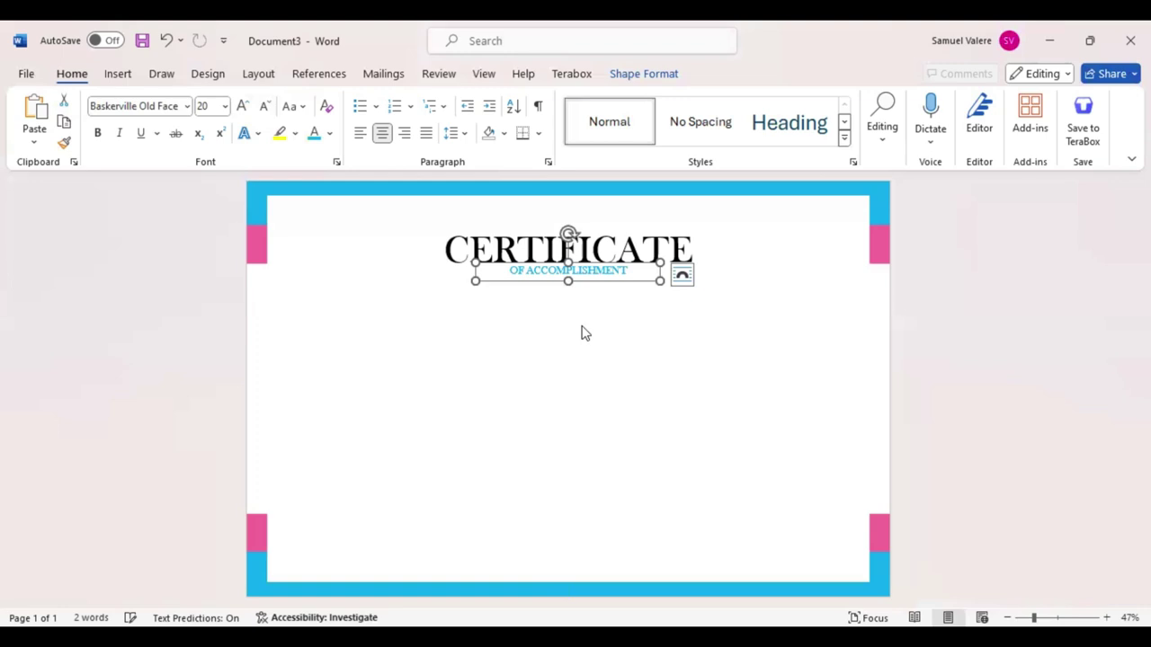
- Paste a copy of the subtitle box and type 'This Certificate is Greatly Presented To'
key("ctrl+v")
type("This C")
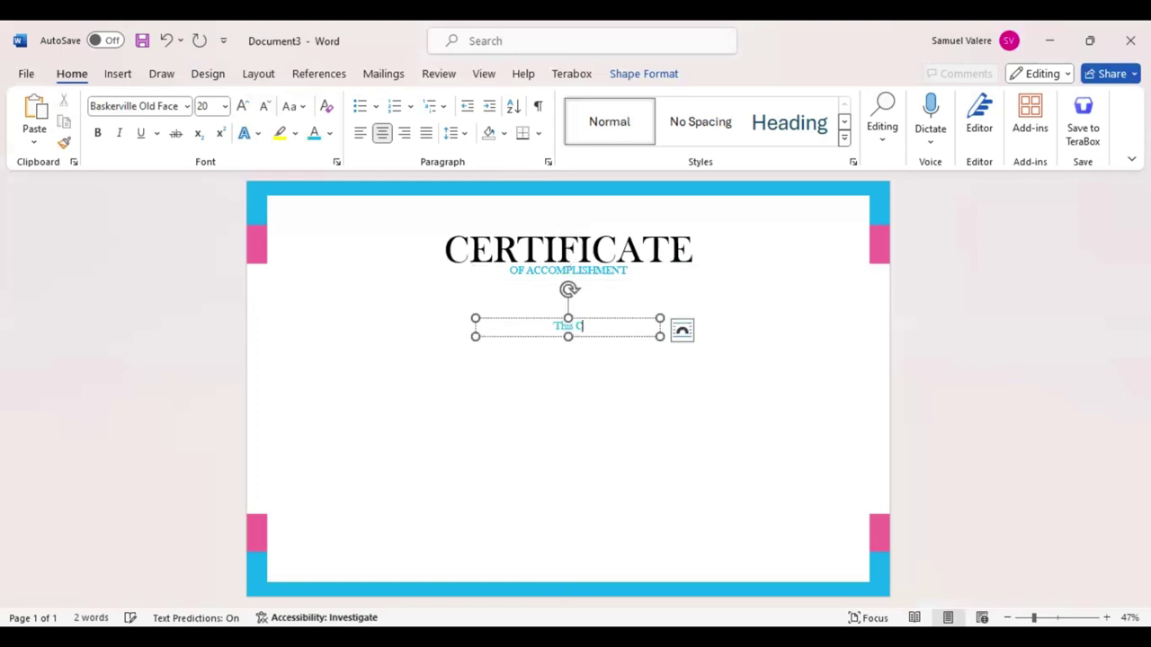
type("ertificate is G")
type("reatly ")
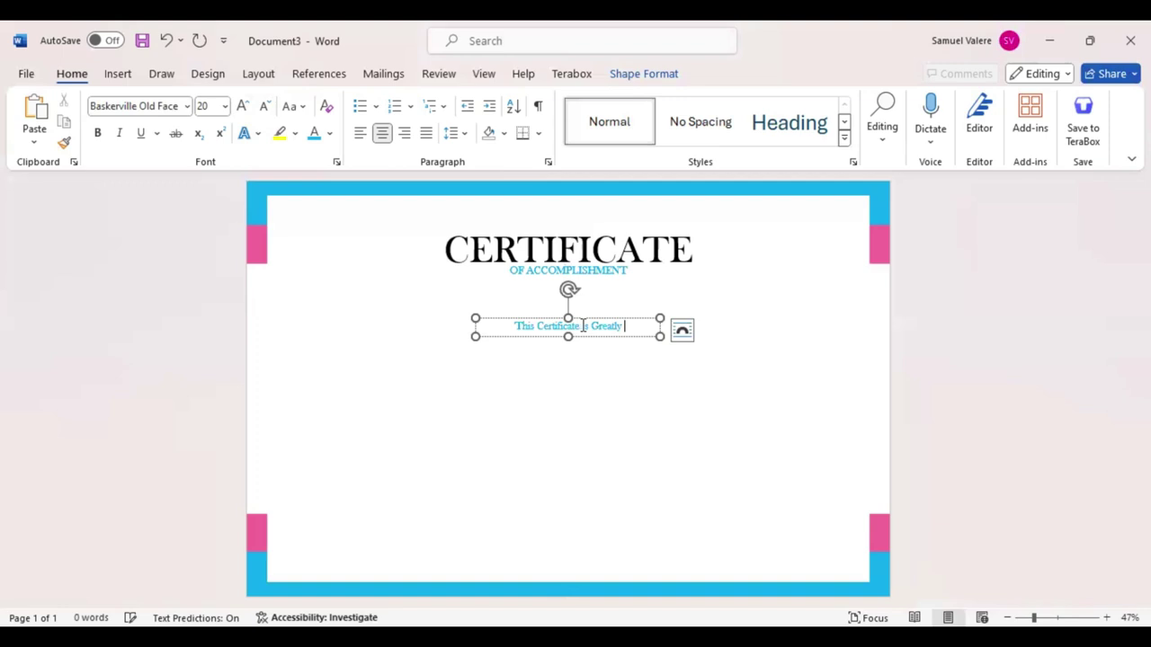
type("Present")
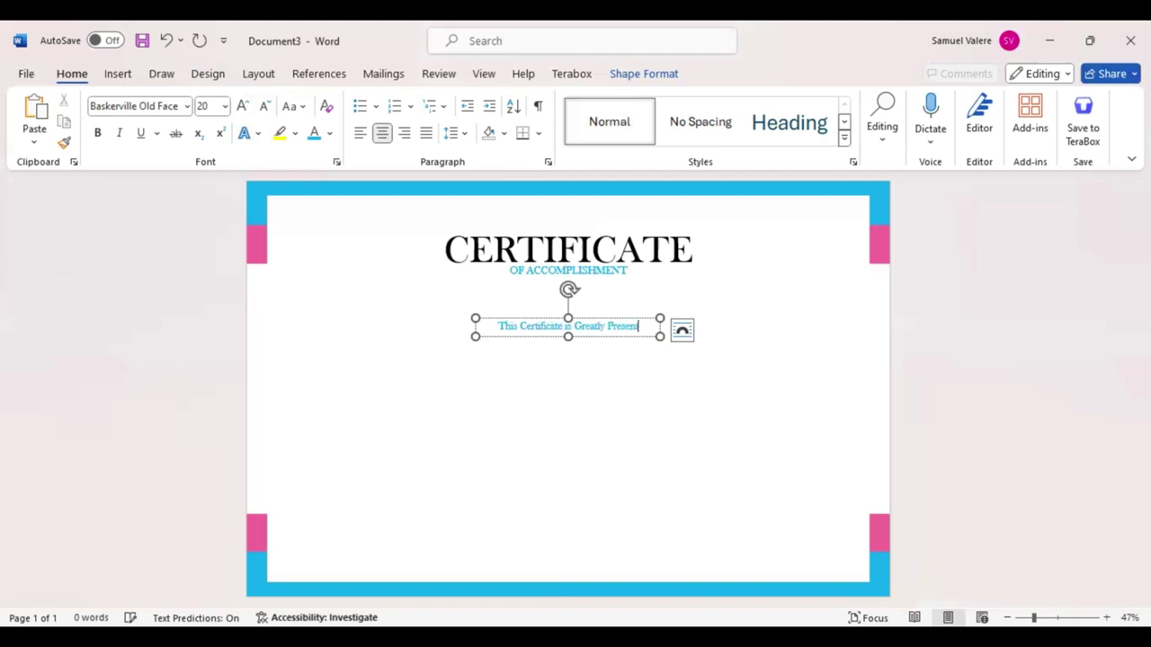
type("ed To")
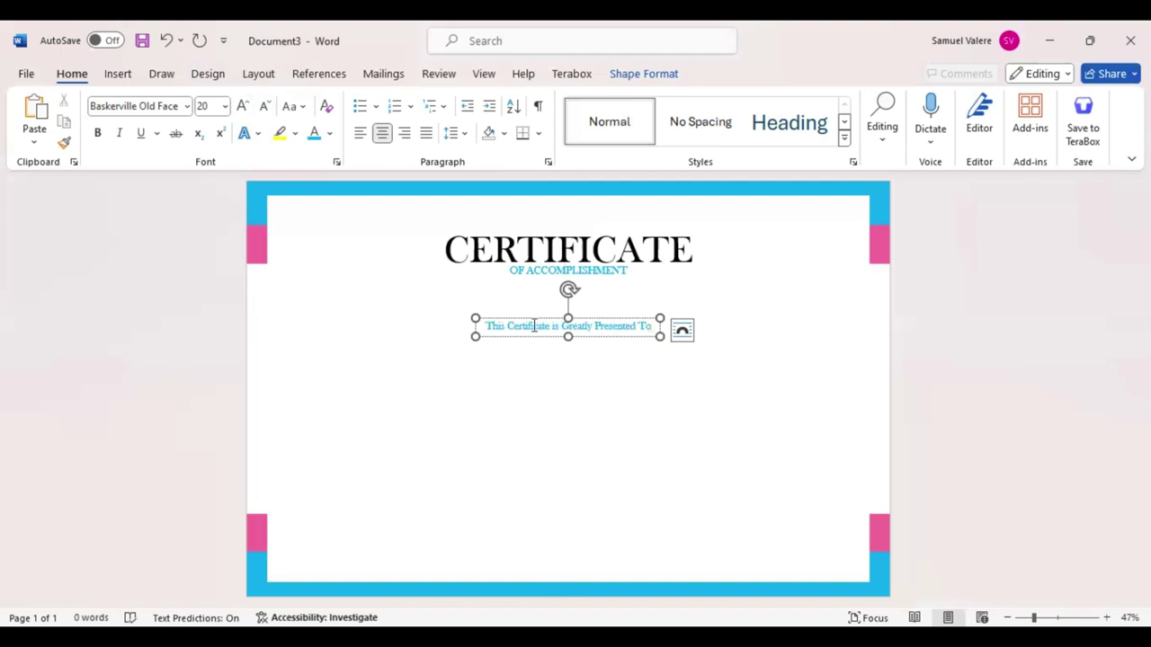
double_click(534, 326)
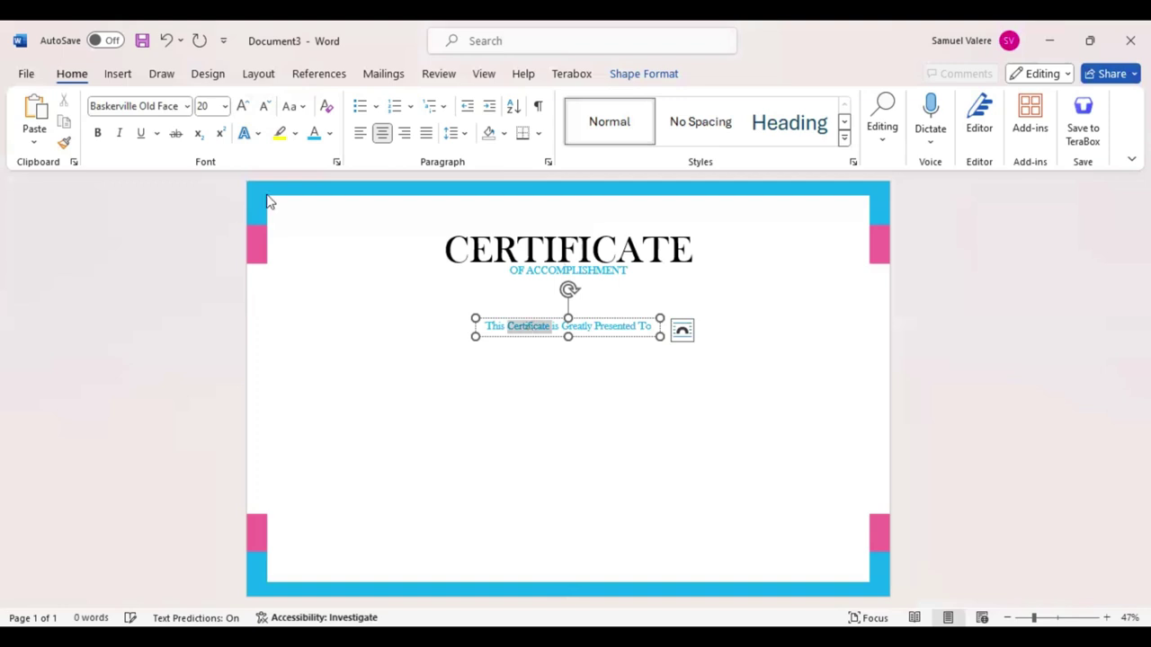
key("ctrl+a")
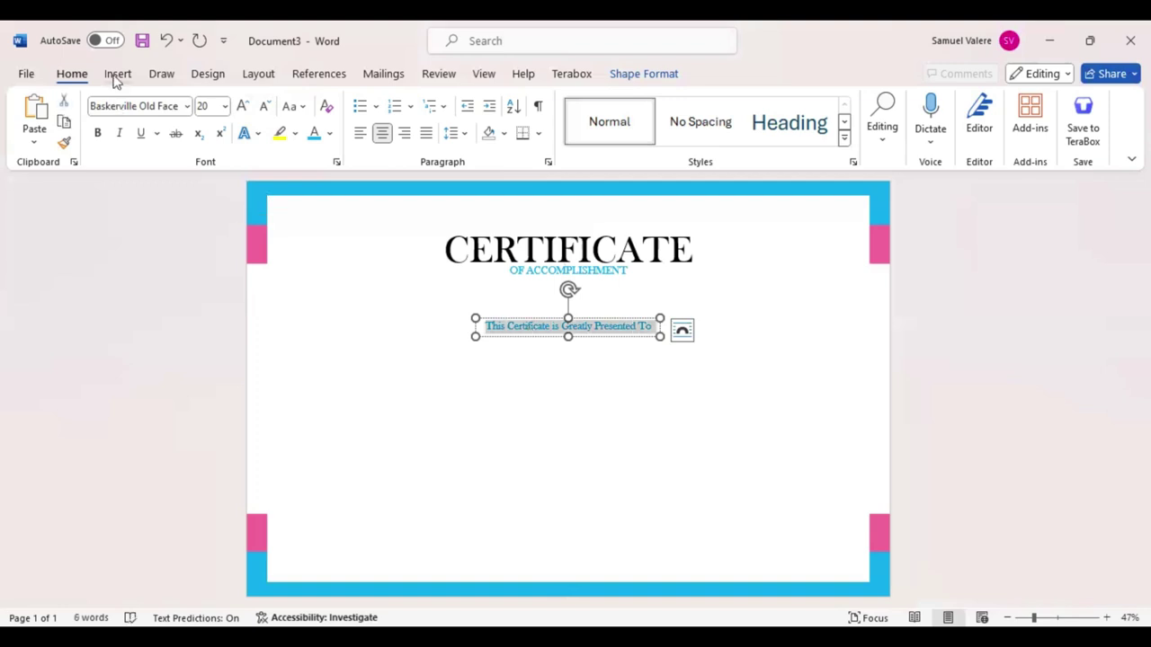
- Expand the line's character spacing by 6 pt
left_click(335, 162)
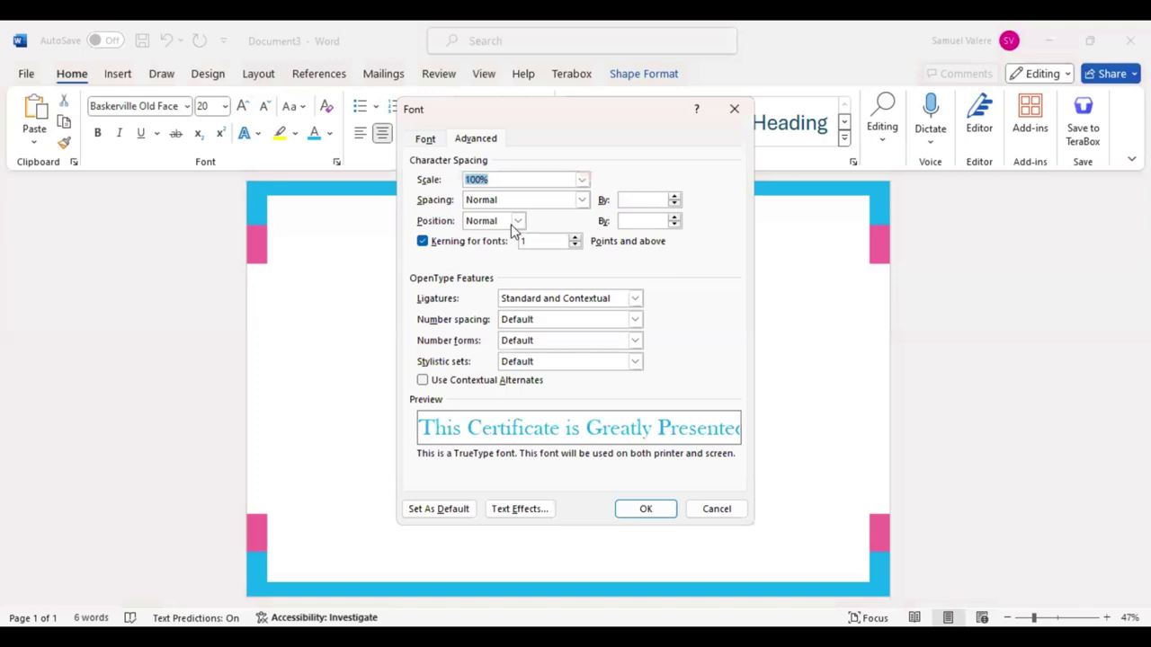
left_click(626, 200)
type("1pt")
type("6pt")
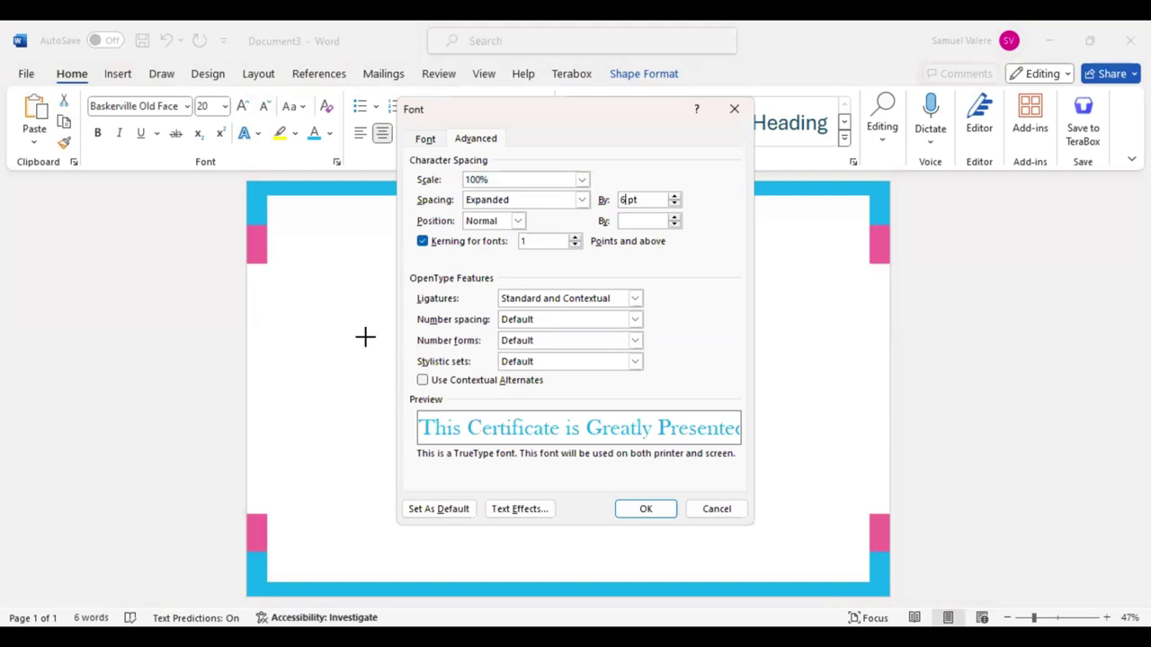
key("Return")
- Widen the box to fit the whole line and centre it under the subtitle
left_click_drag(365, 336, 348, 335)
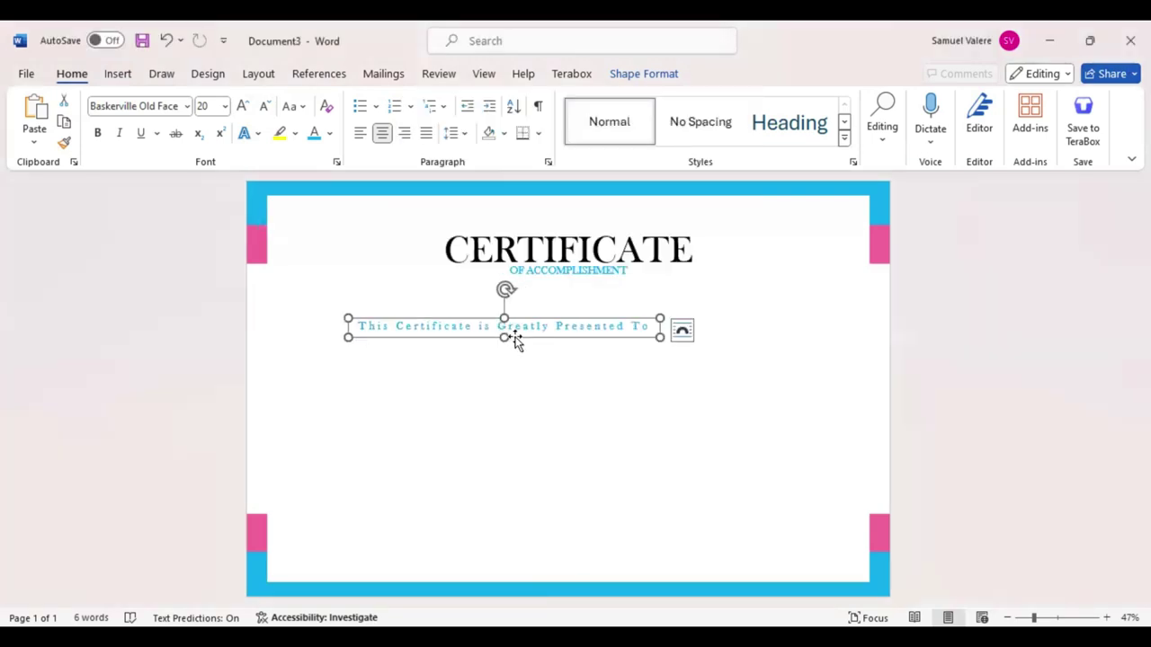
left_click_drag(515, 340, 585, 335)
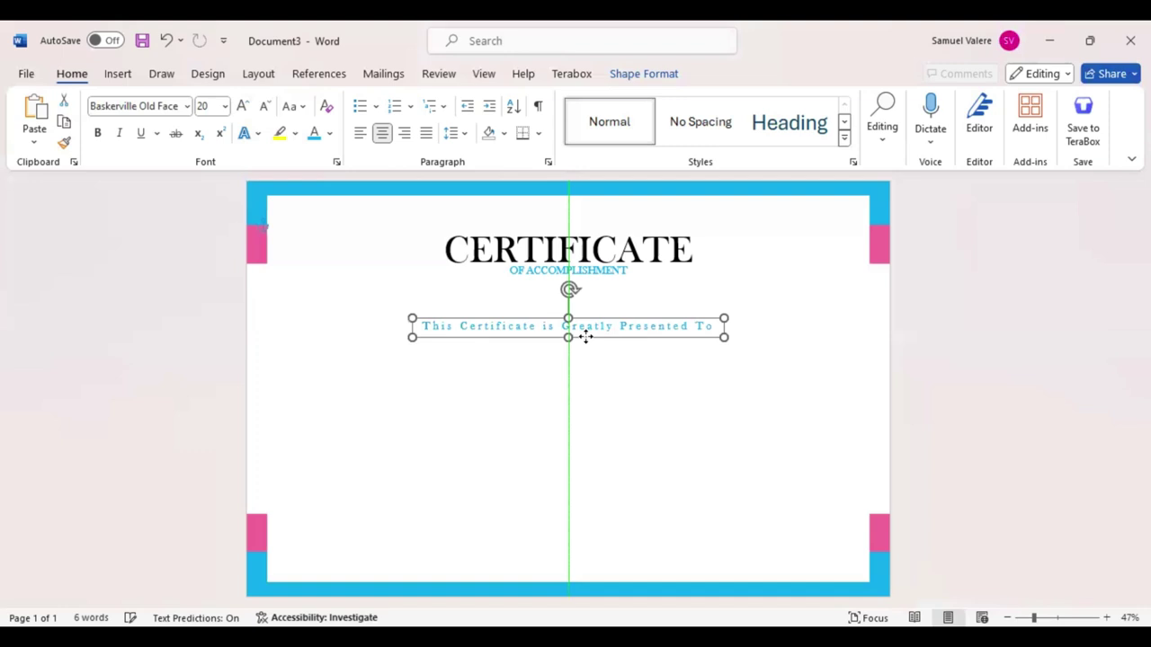
left_click_drag(586, 335, 585, 335)
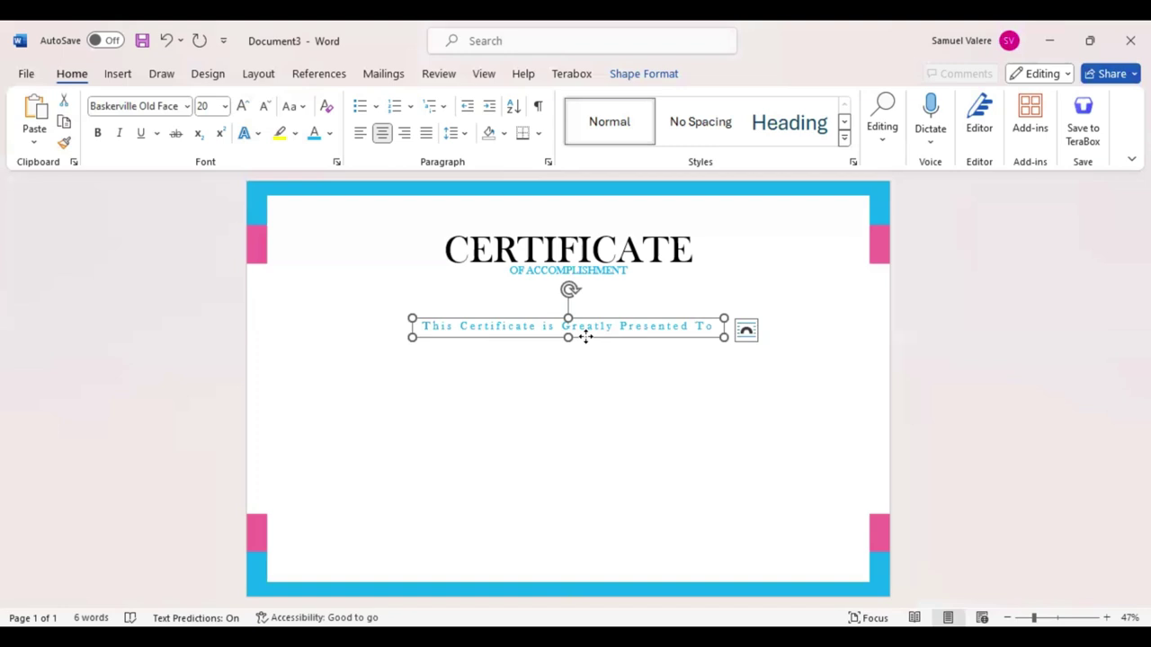
- Paste another copy of the title box and set its text to Edwardian Script ITC
key("ctrl+v")
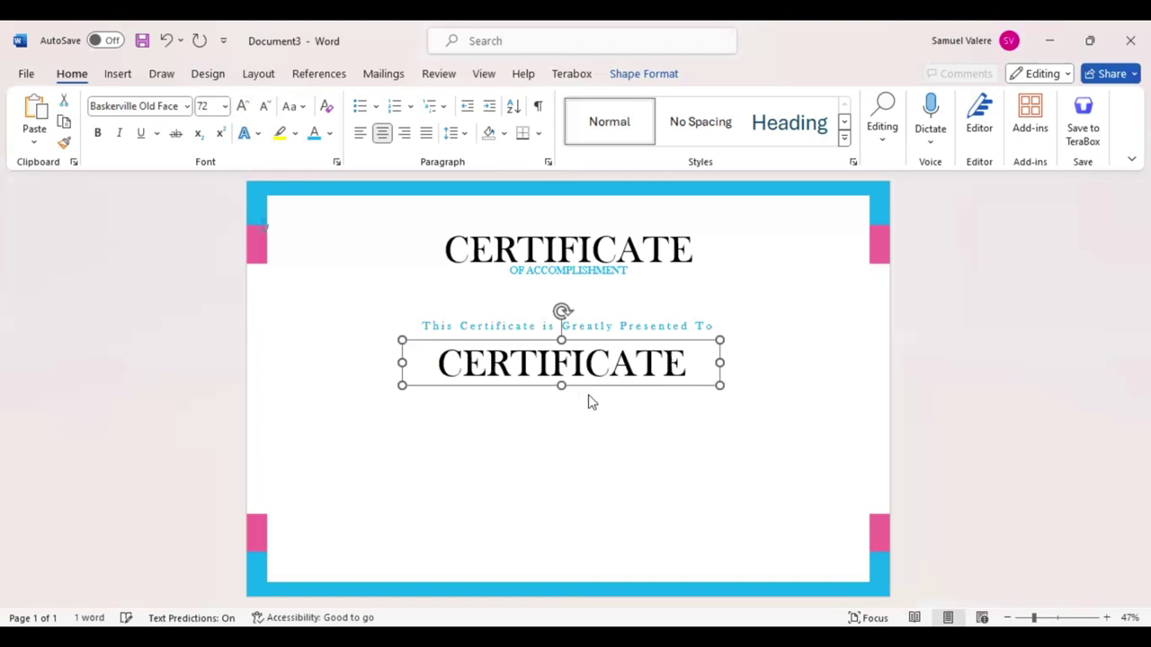
double_click(591, 402)
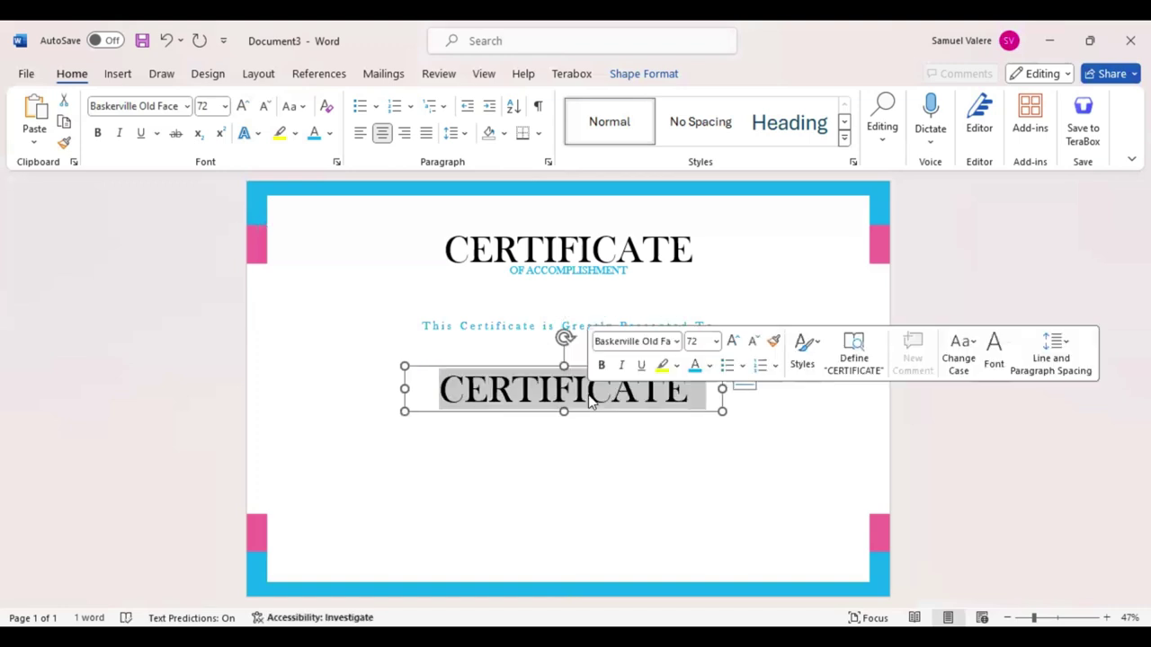
left_click(627, 340)
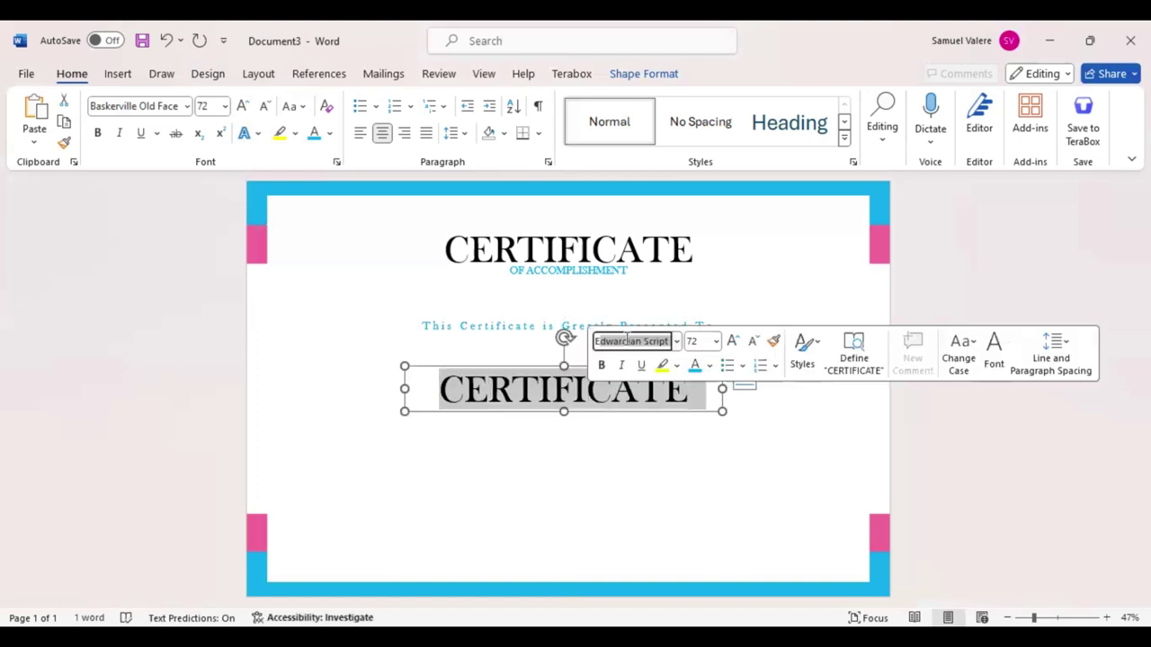
type("Edwardian Script")
key("Return")
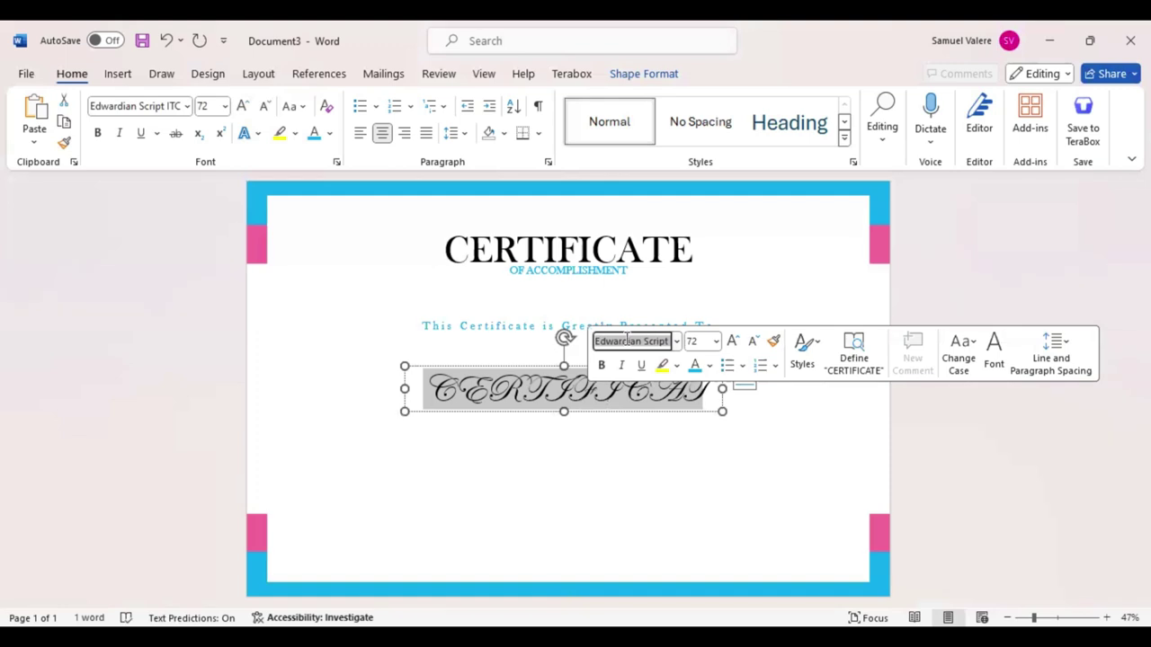
type("N")
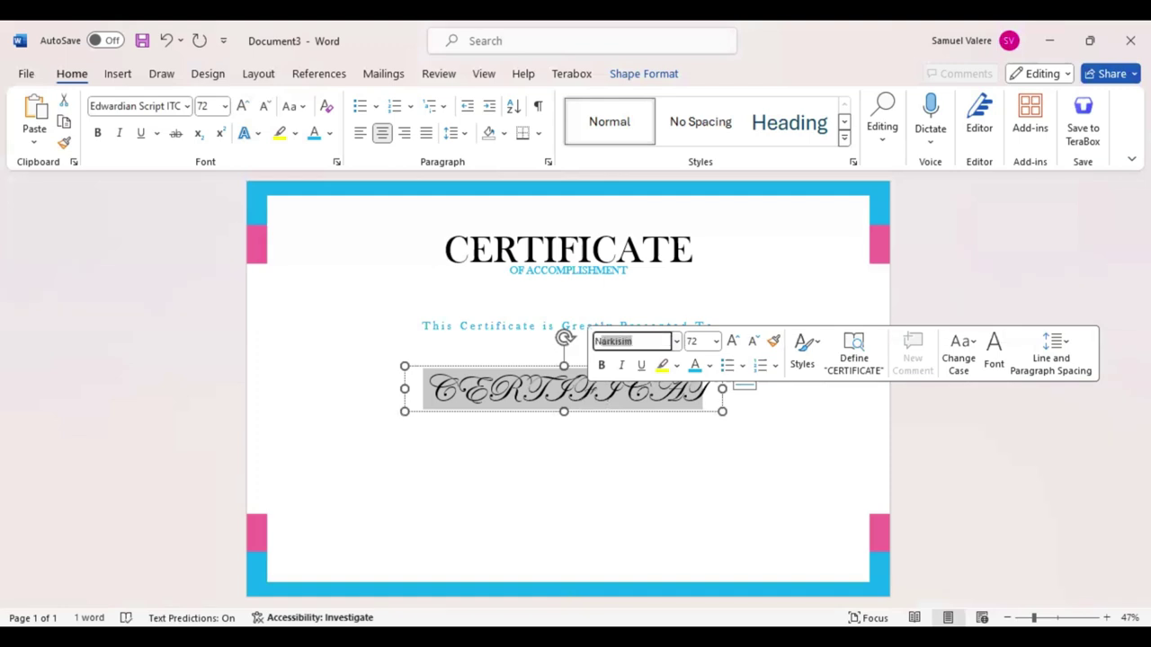
key("BackSpace")
- Make the text a 110-size pink 'Name Surname' and nudge the upper text lines down
key("ctrl+z")
type("Name Surname")
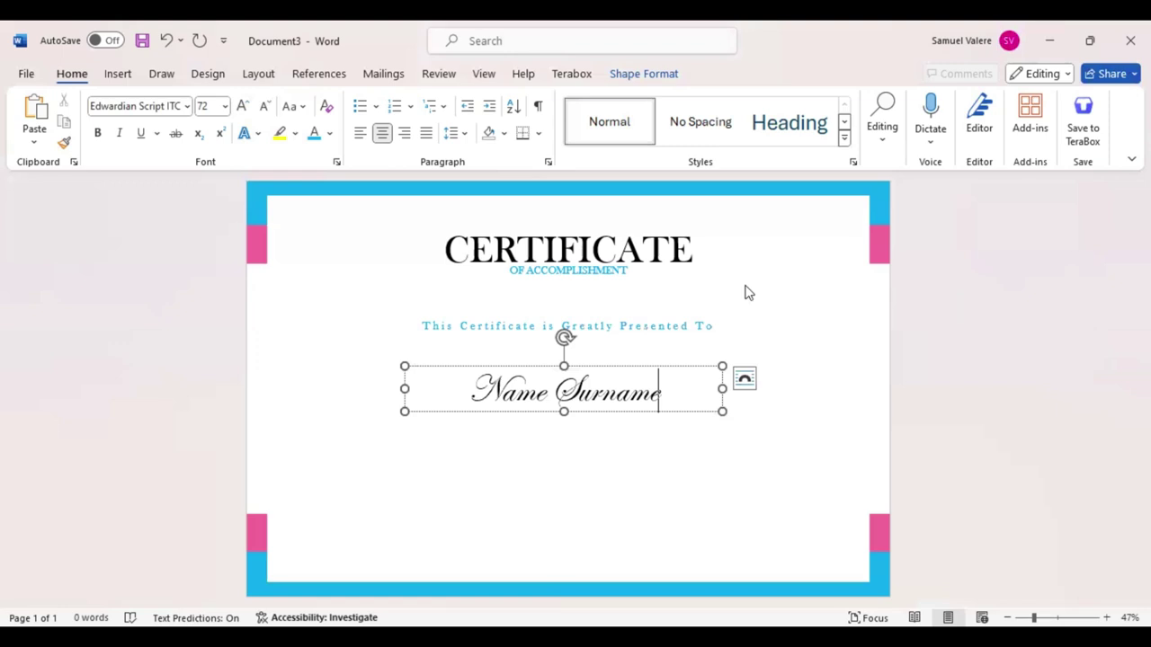
key("ctrl+y")
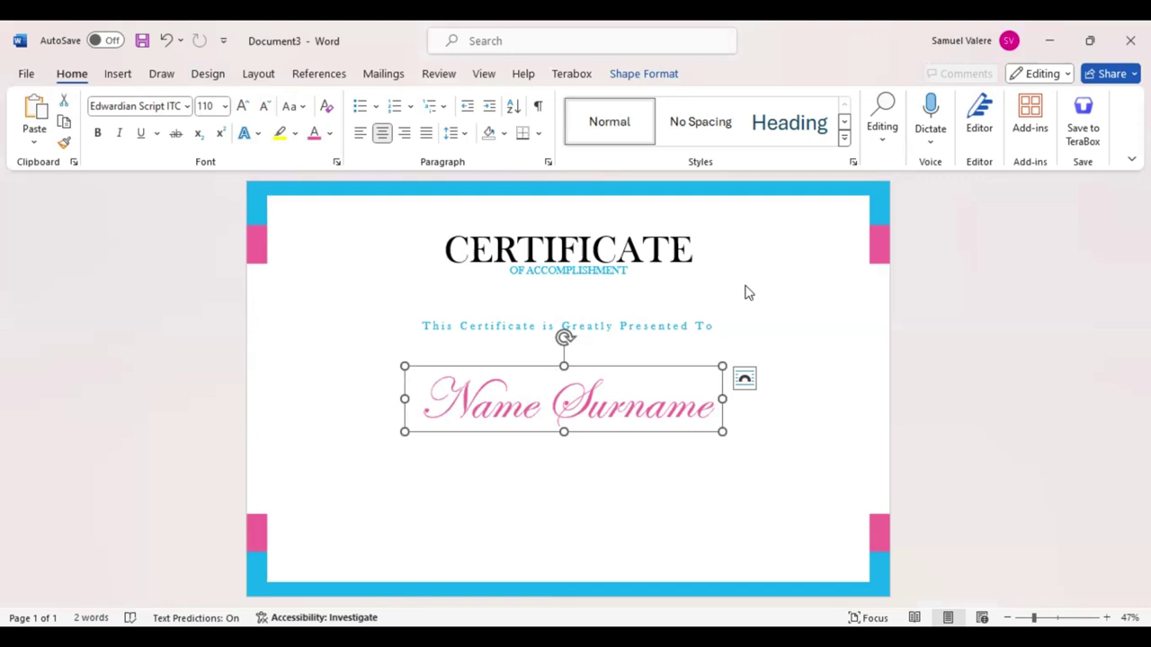
left_click_drag(632, 327, 631, 336)
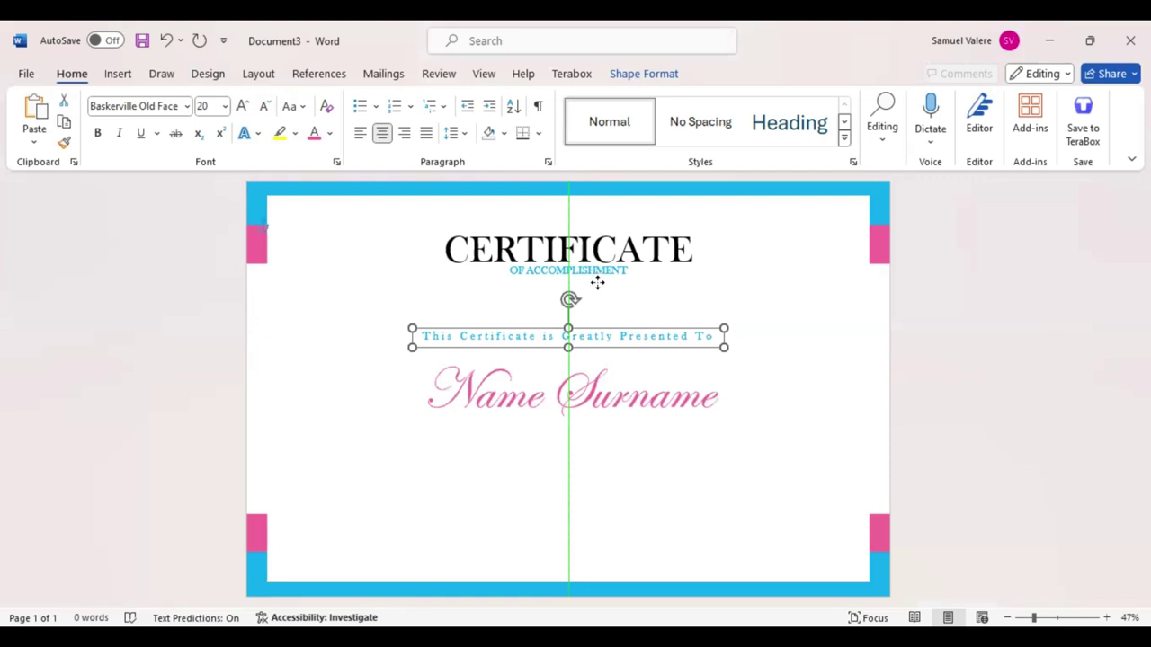
left_click_drag(596, 274, 596, 278)
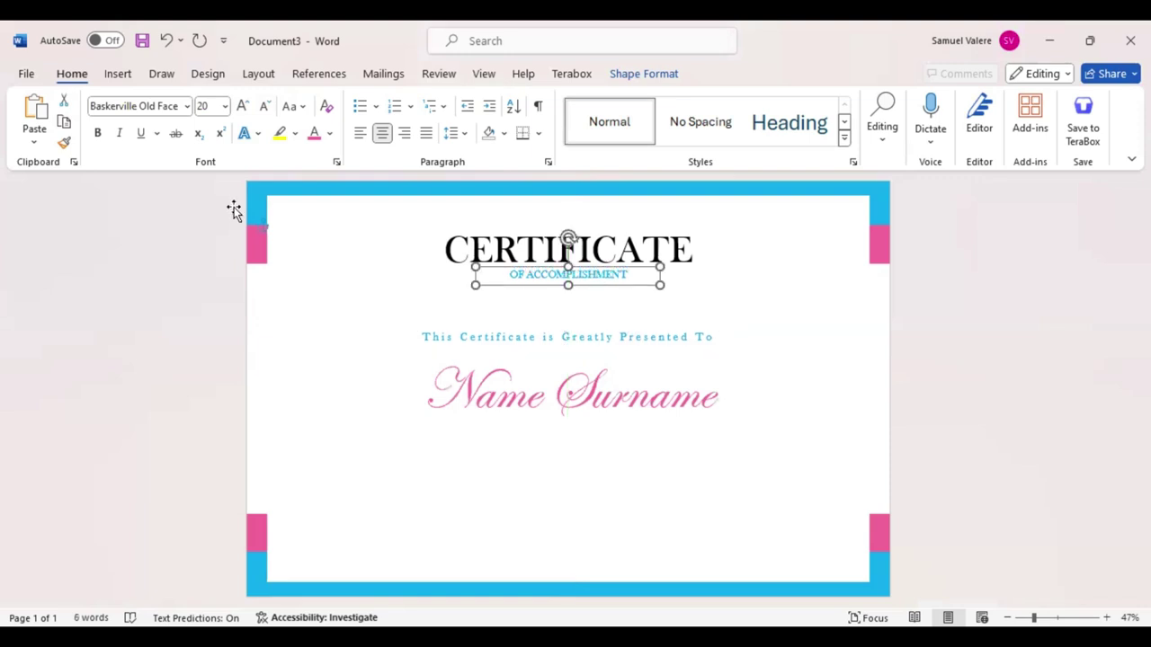
scroll(232, 158, "down", 1)
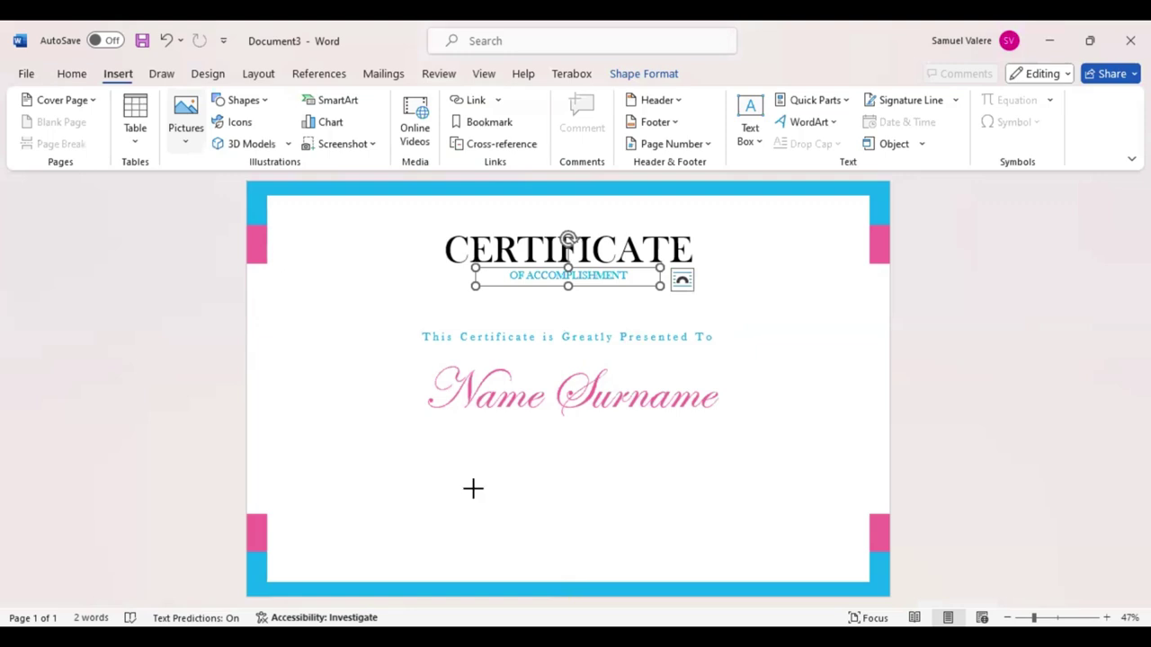
- Add a text box below the name with the appreciation paragraph in Baskerville Old Face 20, centred
left_click(686, 484)
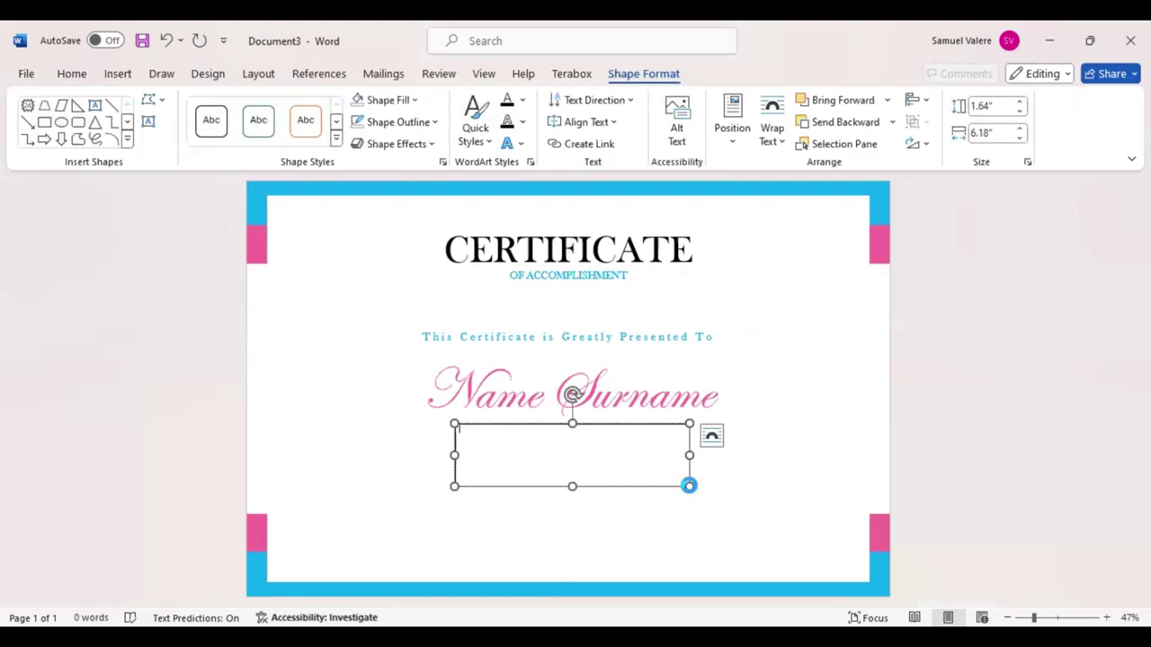
key("ctrl+v")
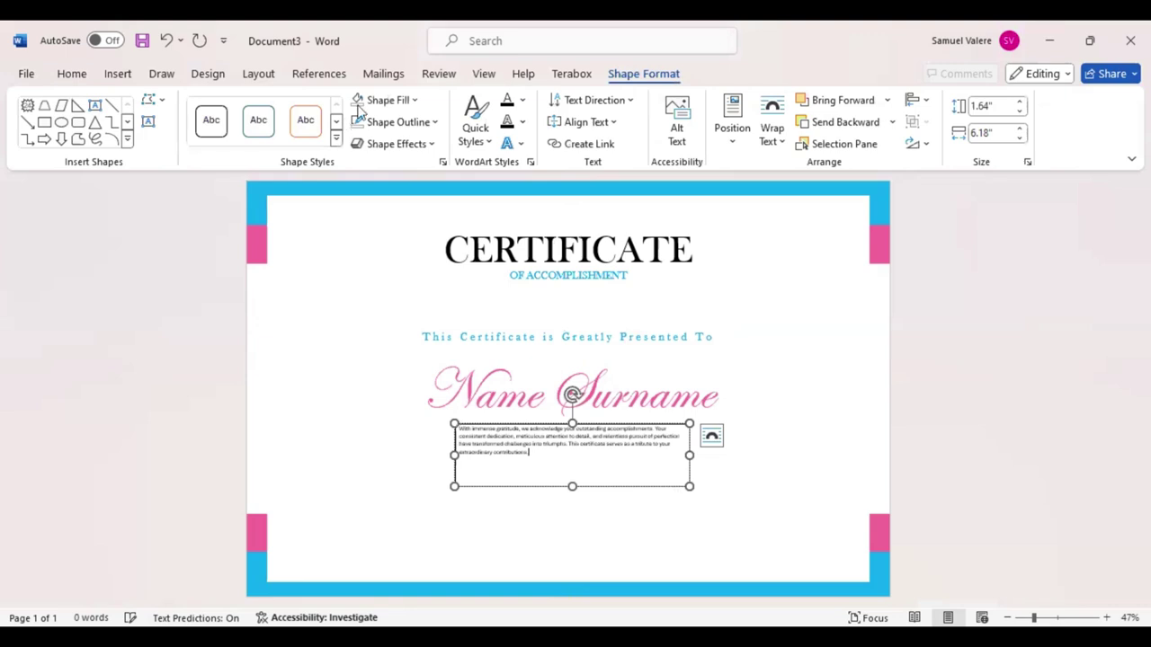
key("ctrl+a")
left_click(72, 74)
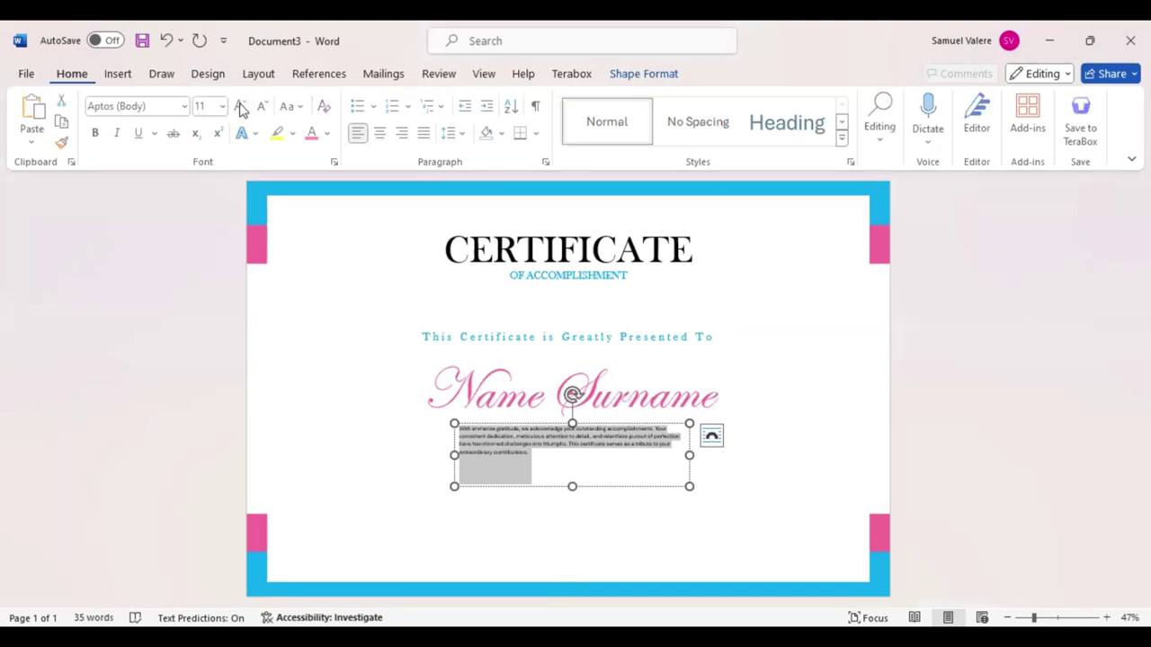
left_click(157, 105)
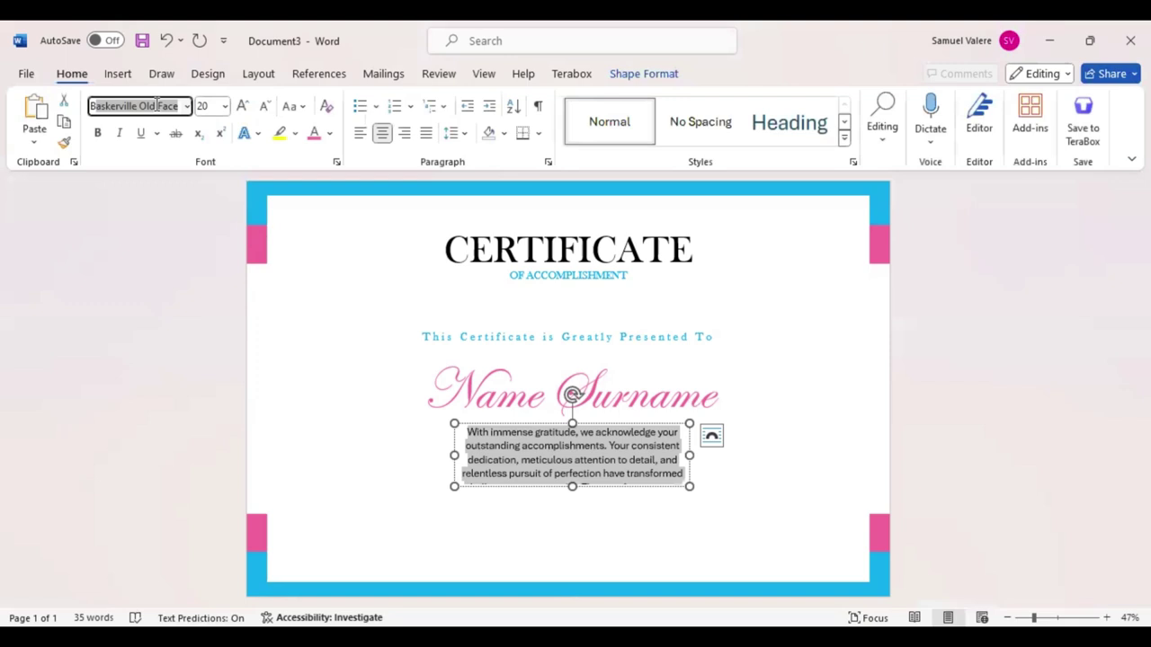
key("Return")
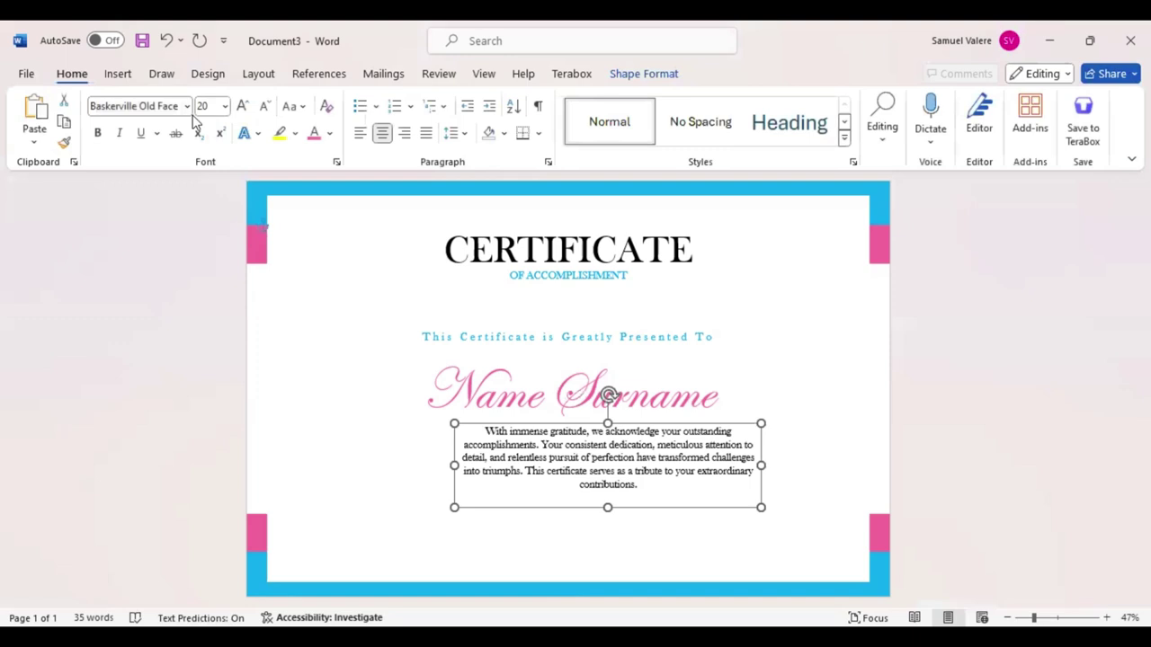
left_click(116, 76)
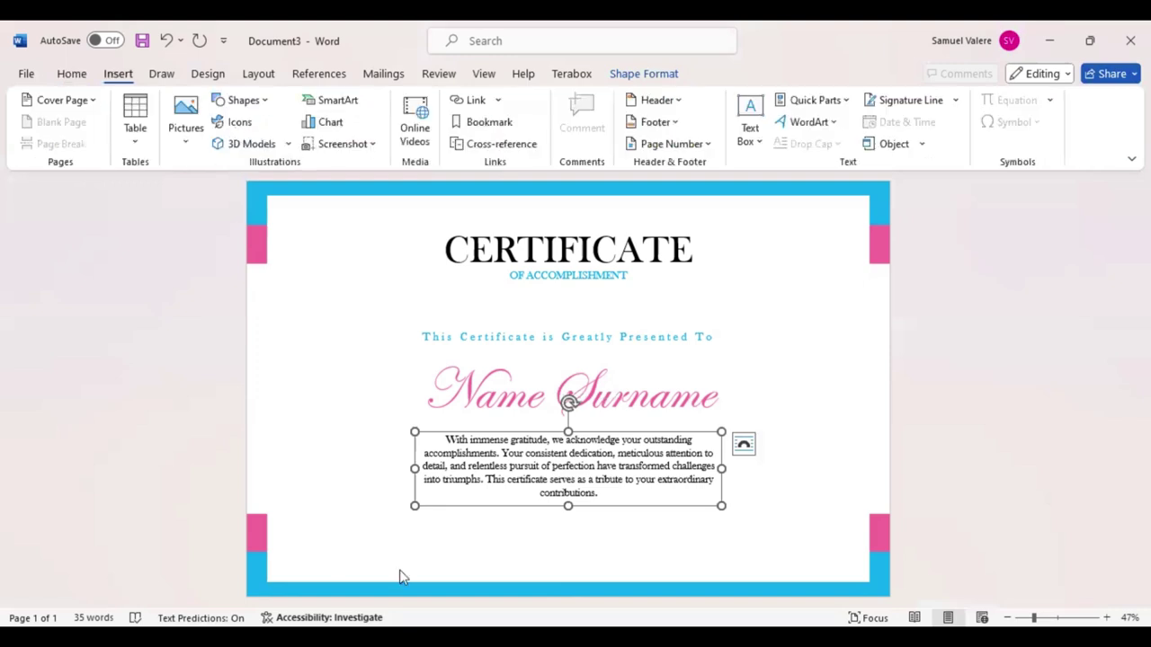
- Draw a small text box at the bottom left and type Signature in it
left_click_drag(325, 553, 399, 570)
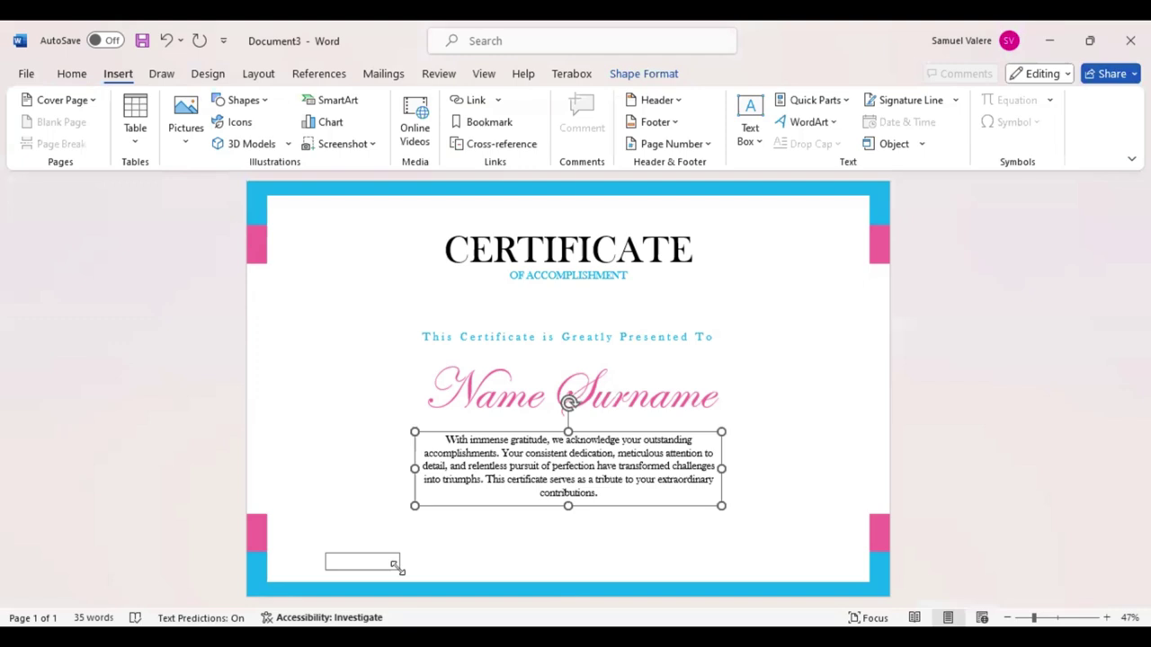
left_click(334, 559)
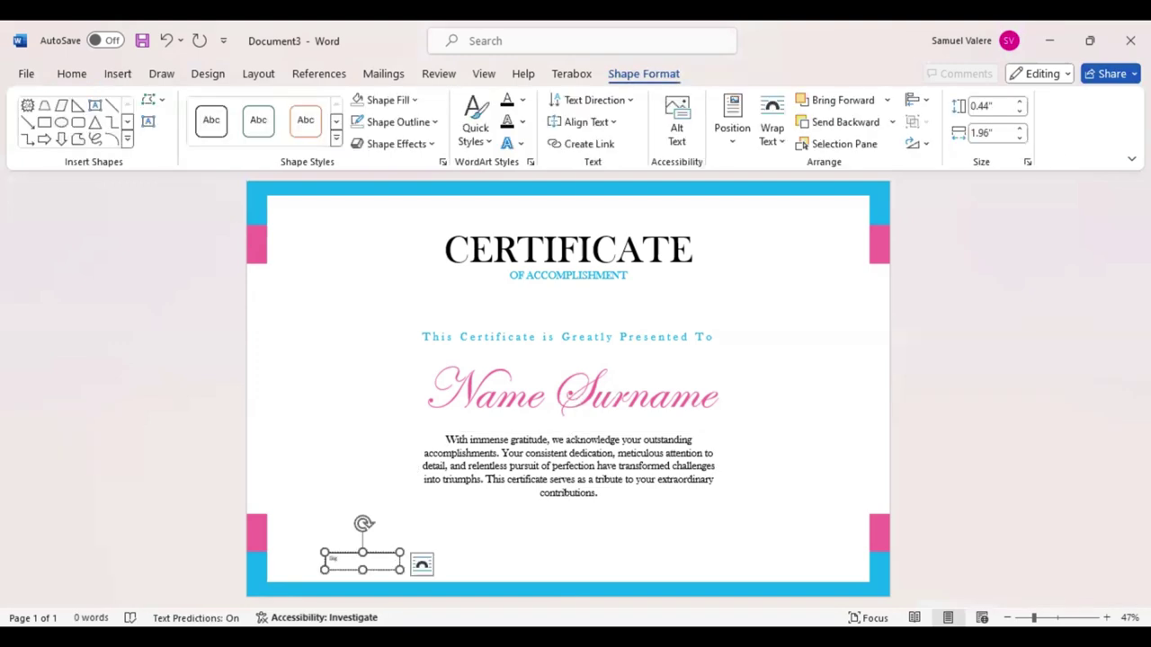
type("na")
type("ture")
- Make the label centred, Baskerville Old Face, uppercase, 14 pt, and move it near the bottom border
key("ctrl+a")
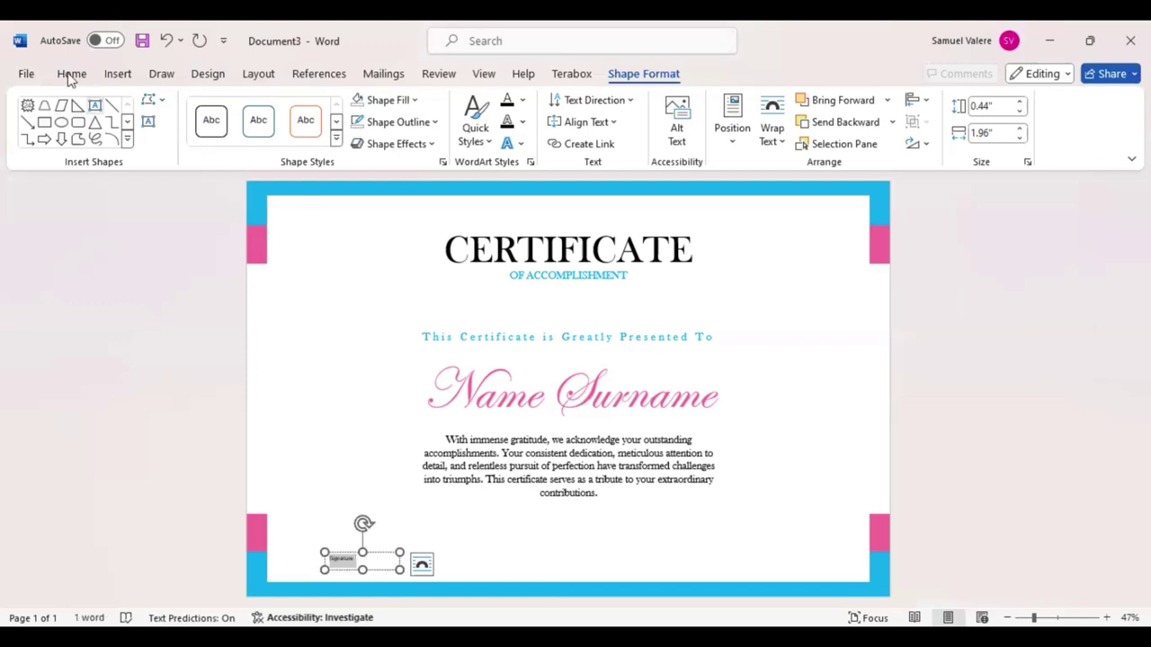
key("alt+h")
key("ctrl+e")
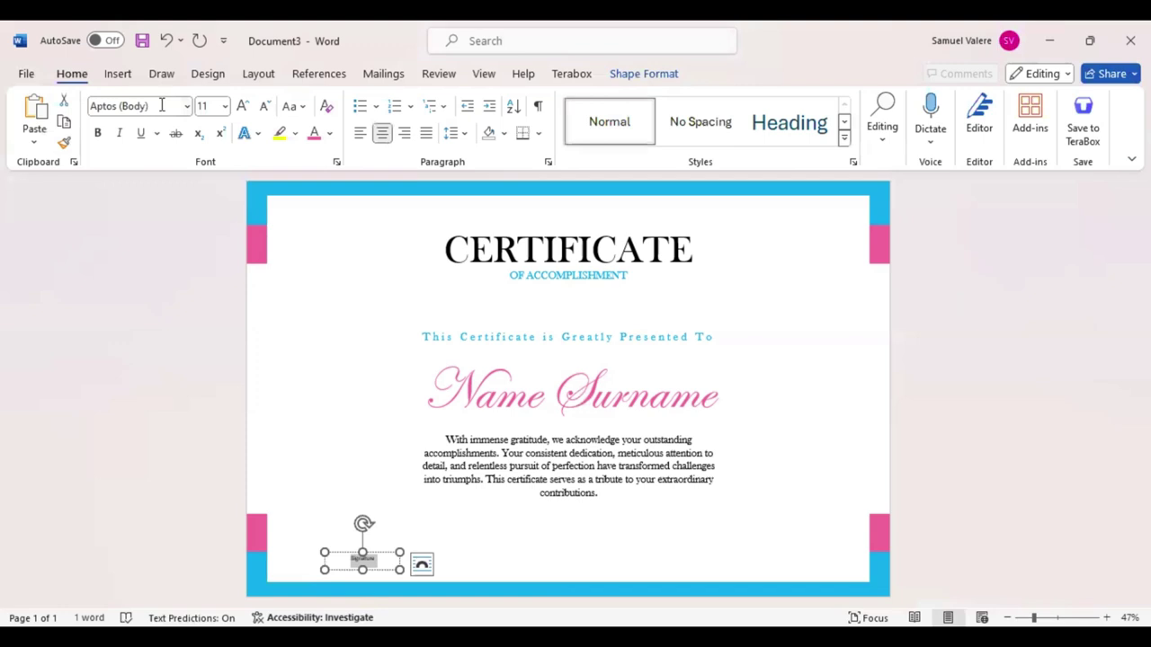
left_click(161, 105)
type("Baskerville Old Face")
key("Return")
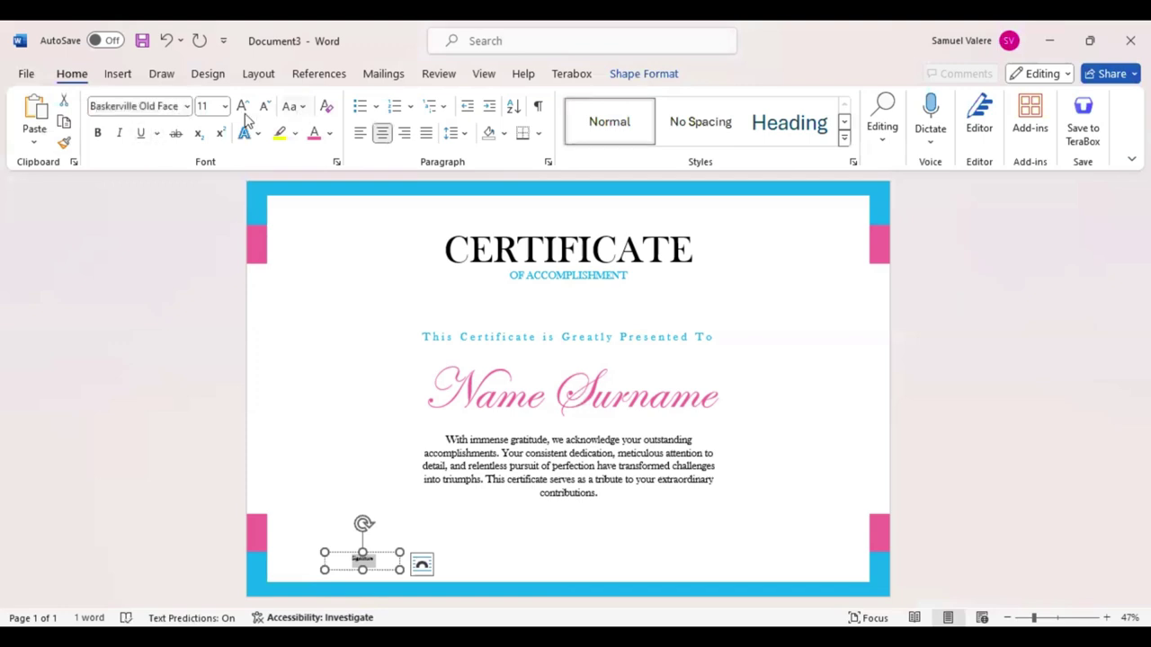
key("ctrl+shift+a")
key("ctrl+shift+period")
key("ctrl+shift+period")
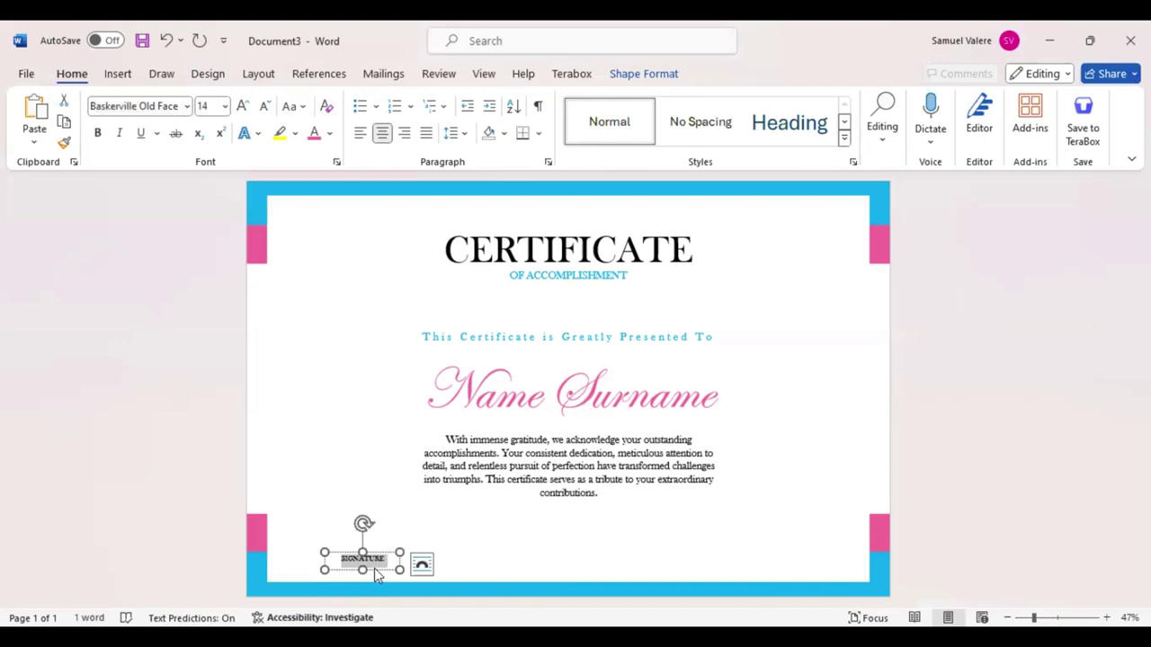
left_click_drag(376, 576, 371, 582)
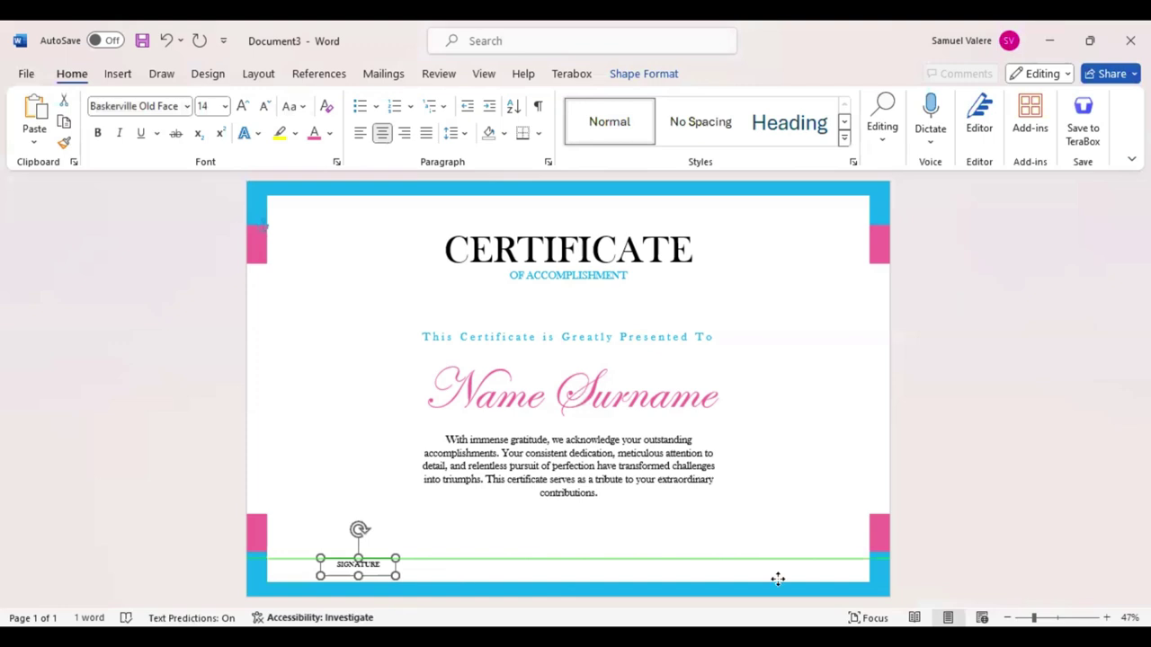
- Duplicate the SIGNATURE label at the bottom right and level both labels
key("ctrl+v")
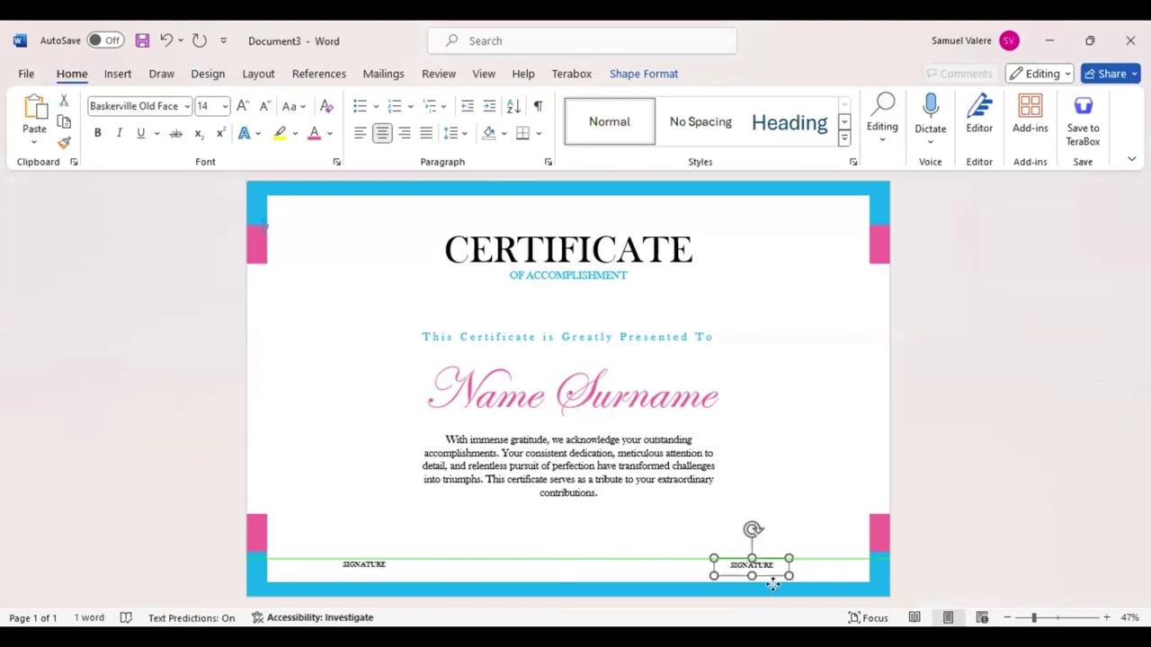
key("Left")
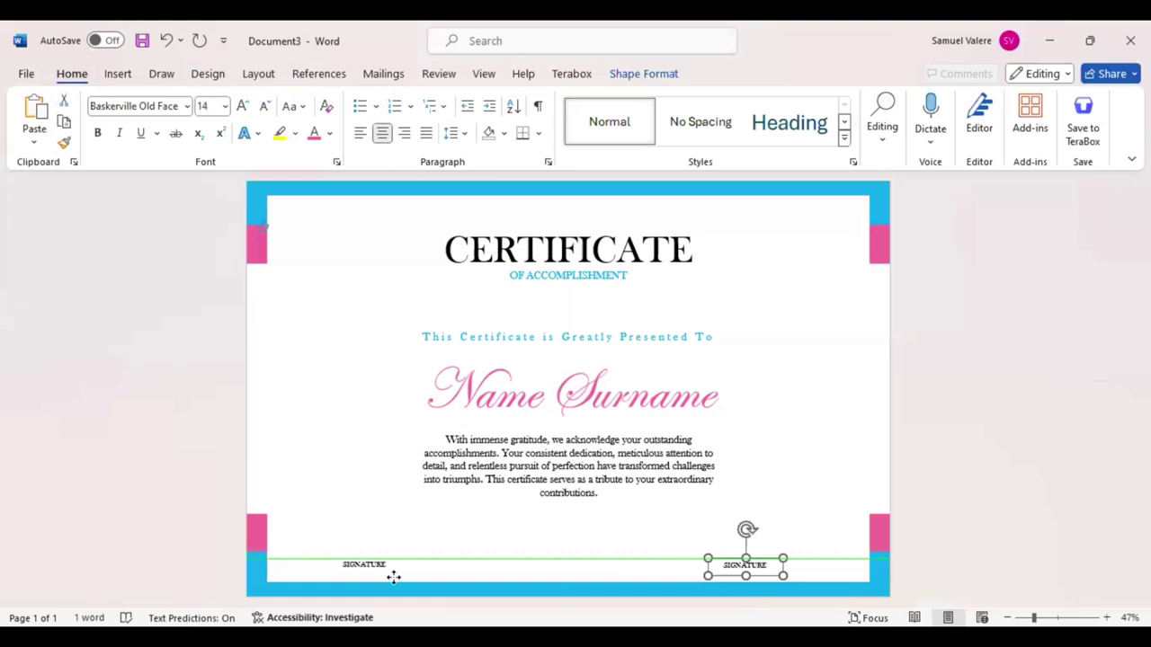
left_click(392, 576)
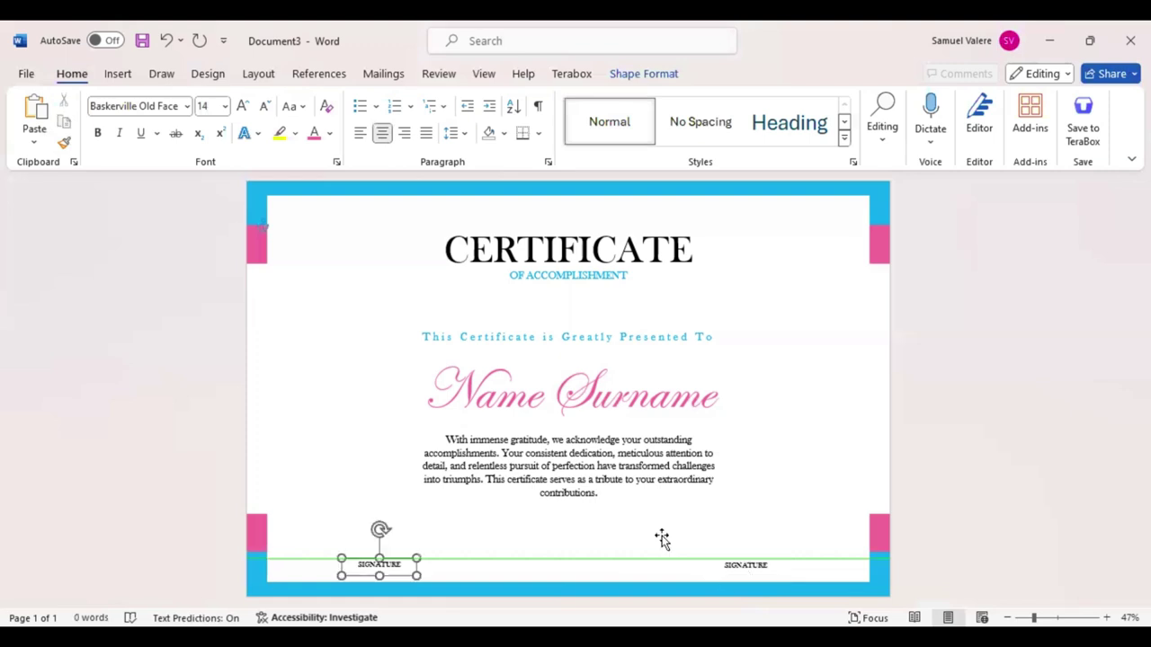
left_click(726, 572)
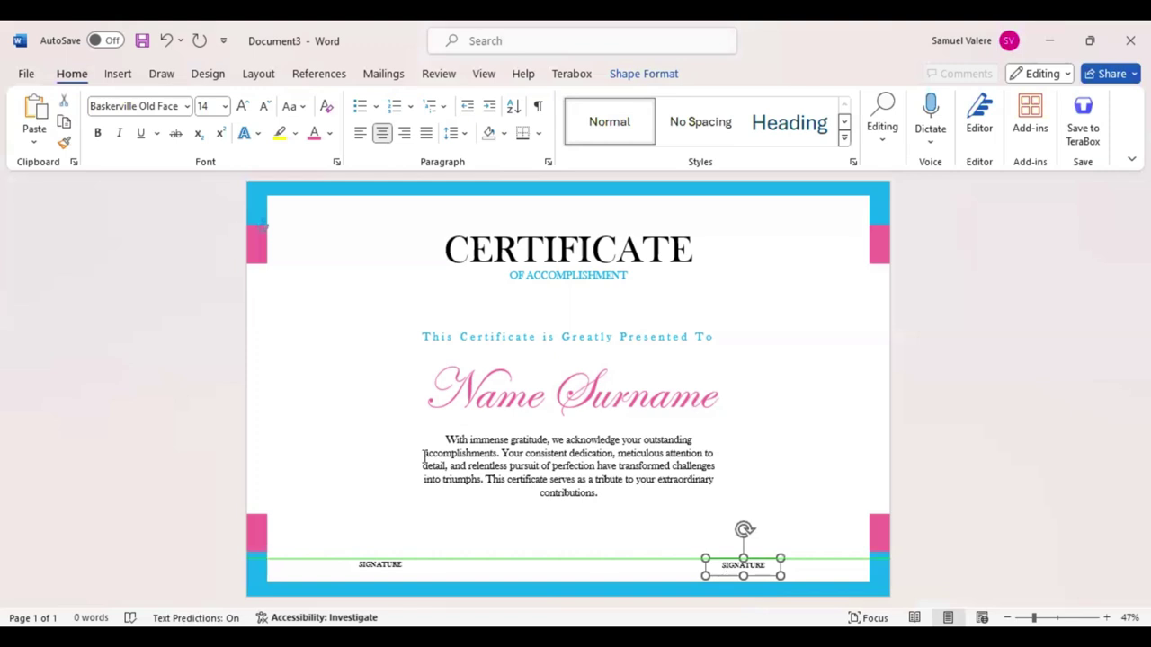
left_click(120, 76)
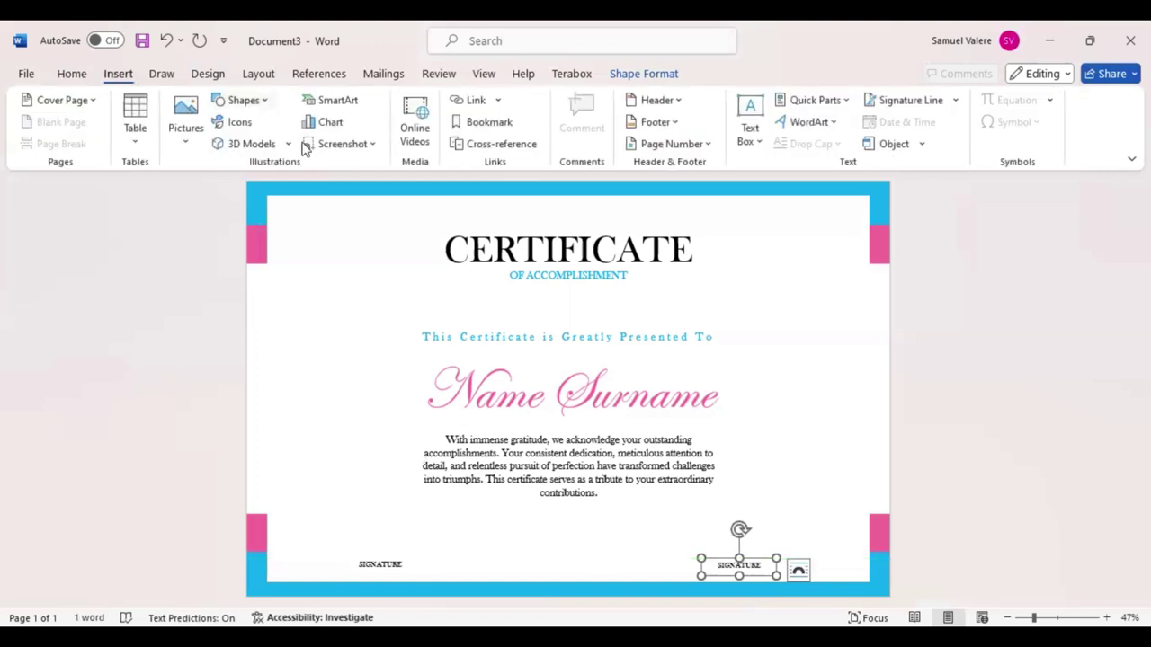
- Draw a signature line above the left SIGNATURE label and copy it above the right label
left_click_drag(341, 553, 461, 553)
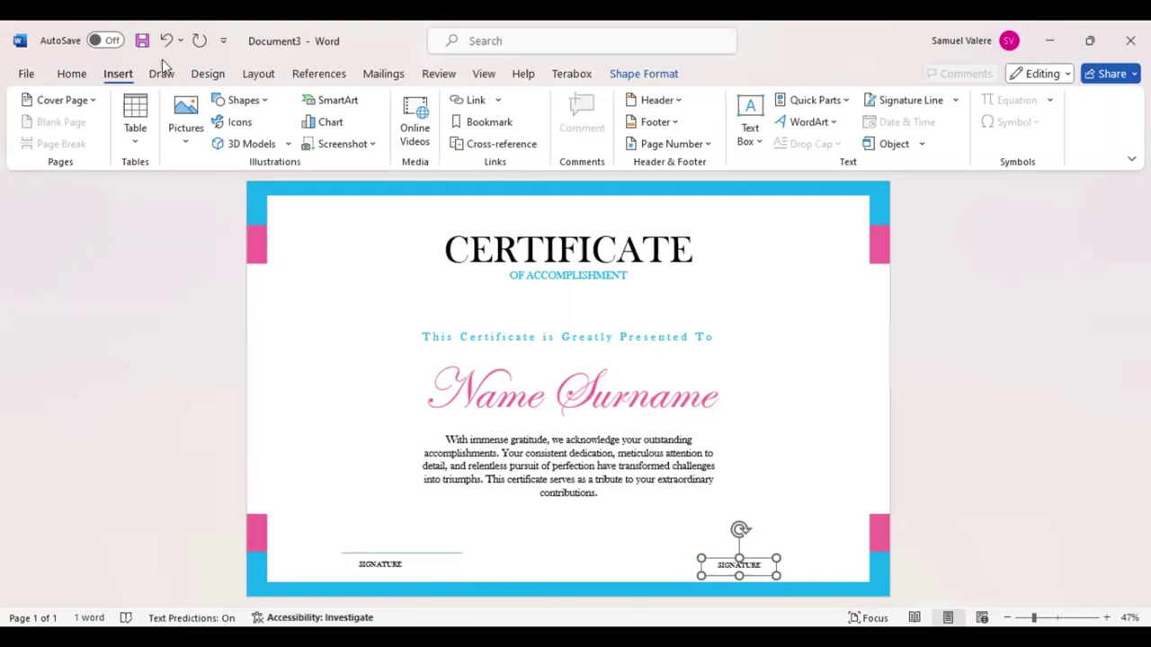
left_click(440, 557)
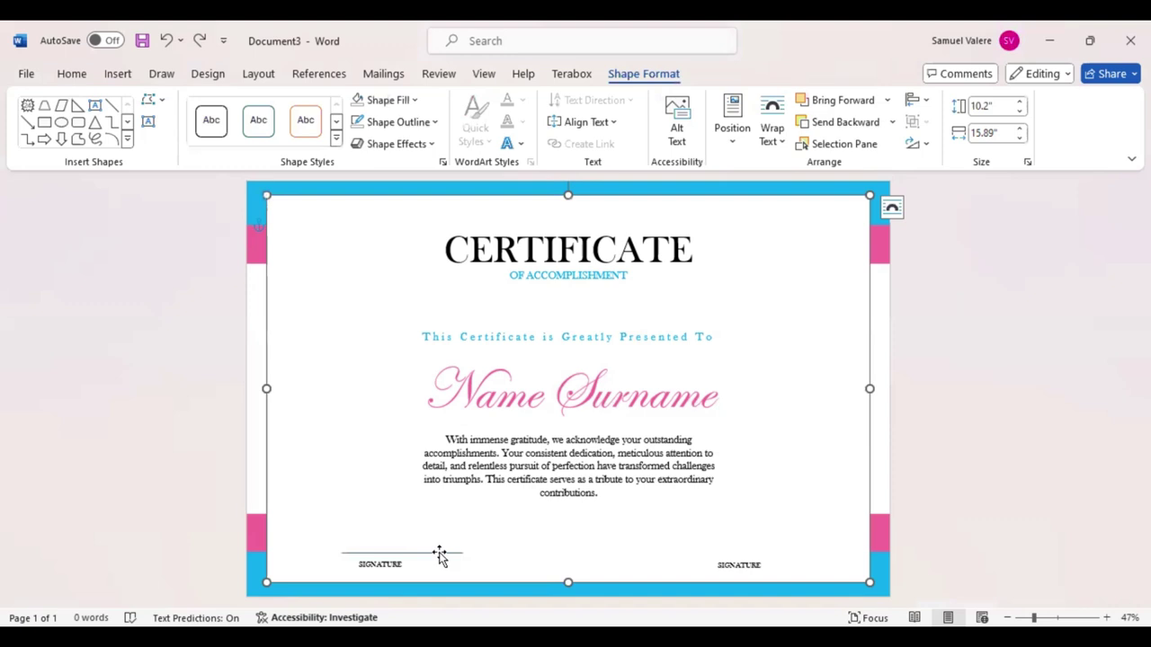
left_click(414, 555)
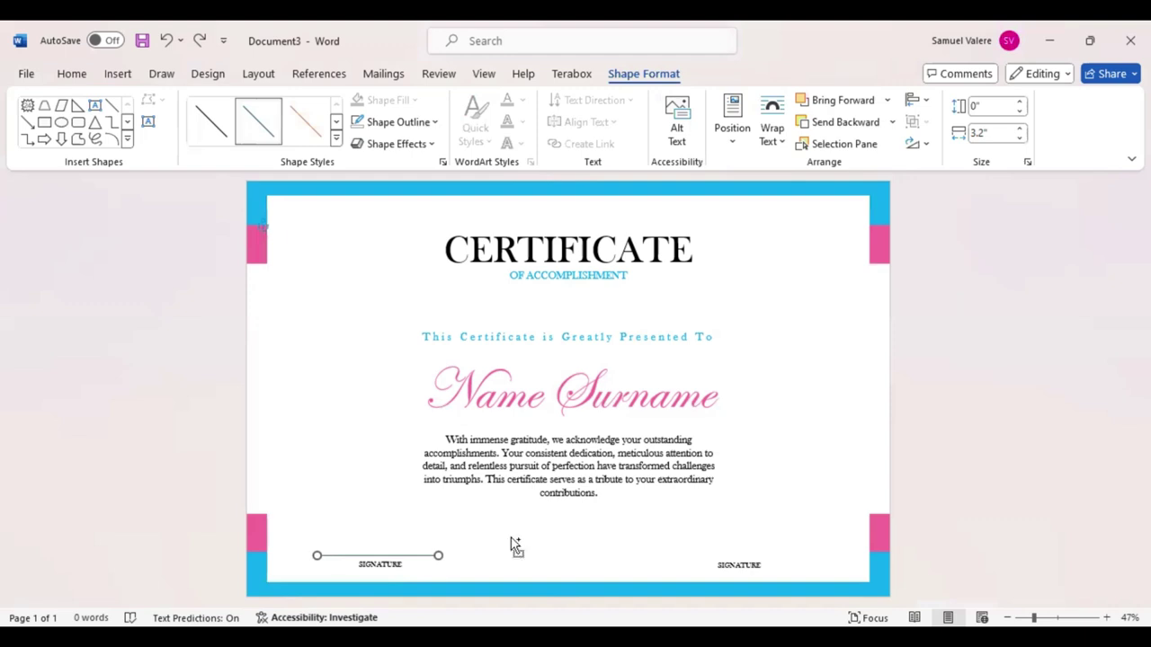
key("Right")
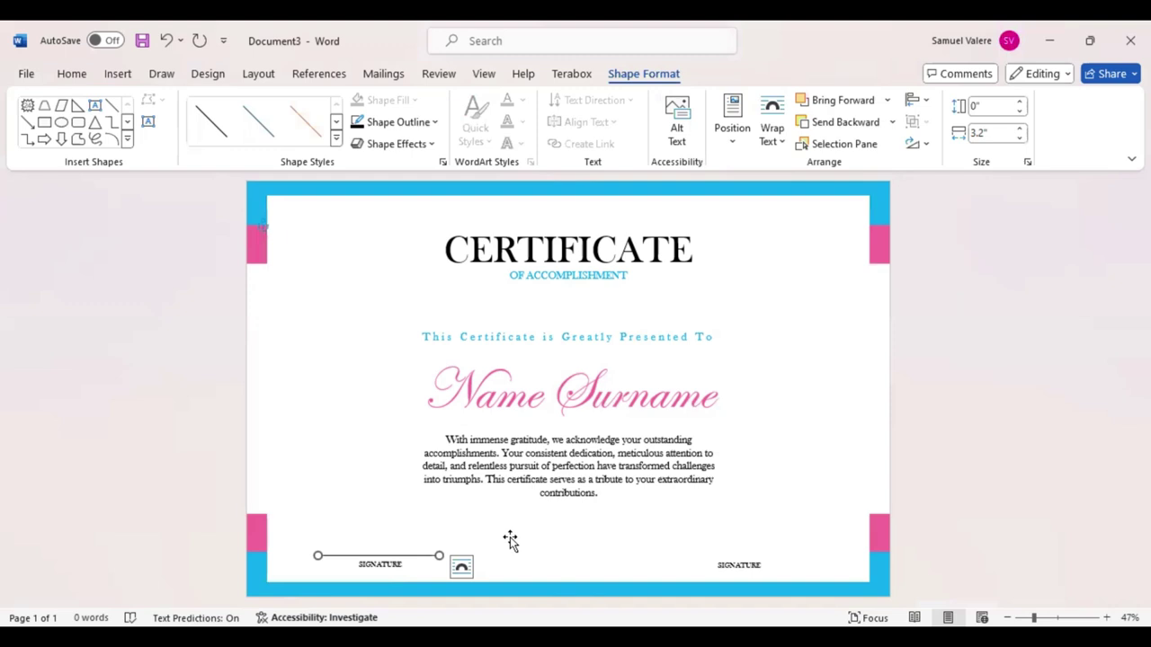
key("ctrl+v")
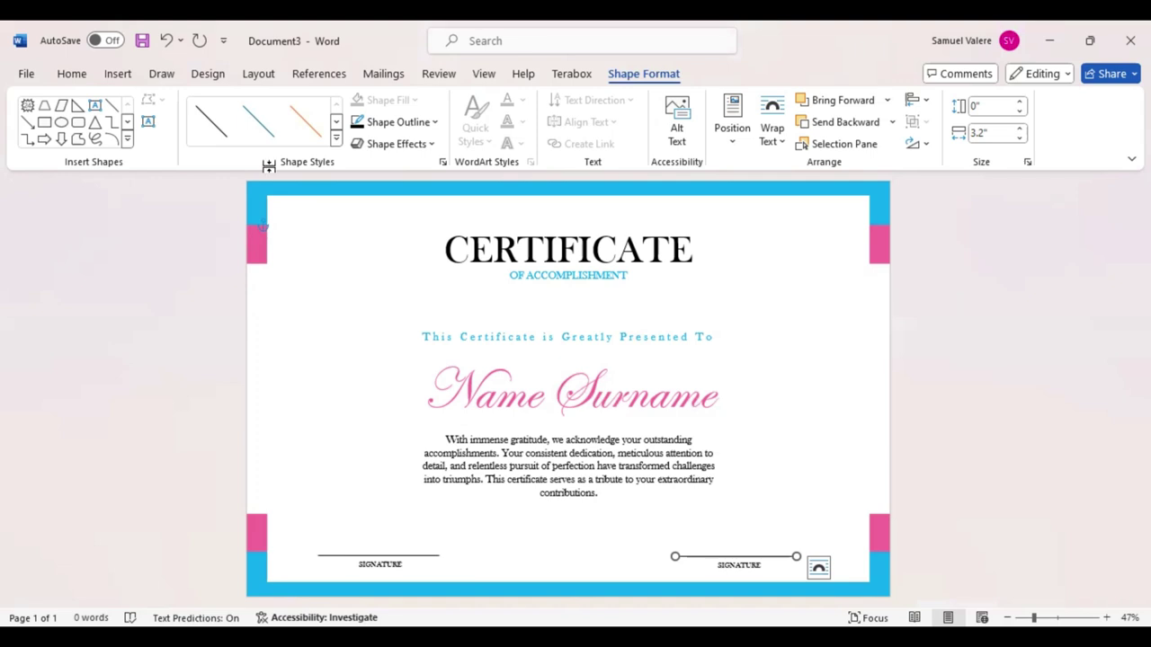
left_click(117, 73)
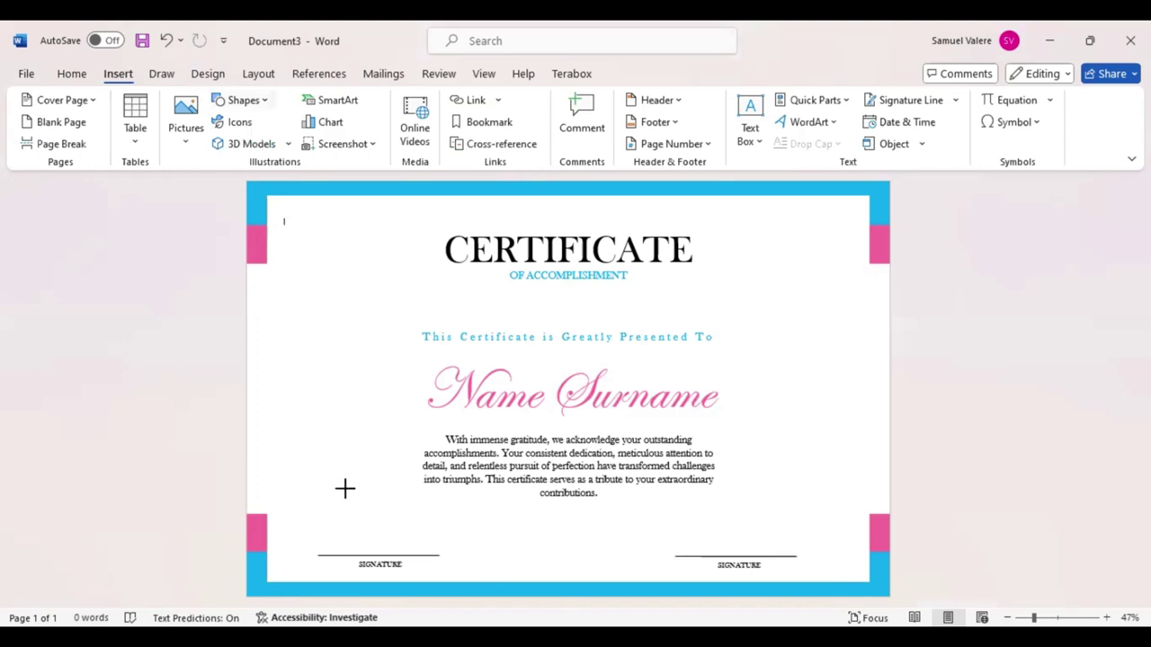
- Draw a trial parallelogram on the left side, rotate it, then delete it
left_click_drag(353, 503, 302, 314)
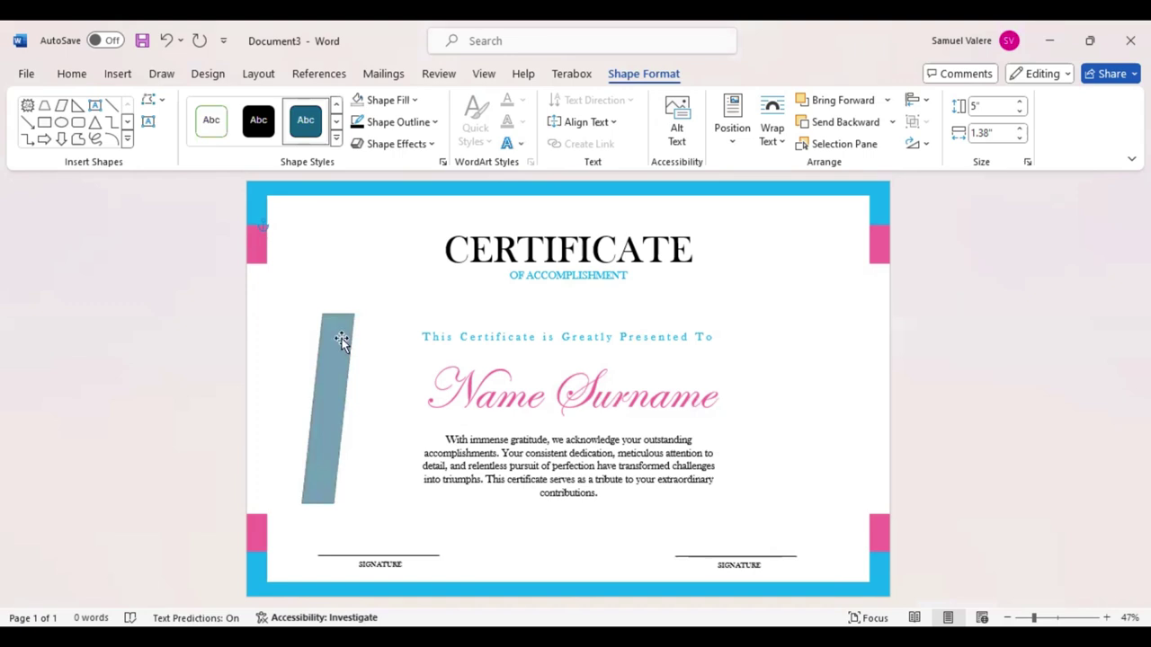
left_click_drag(342, 338, 339, 315)
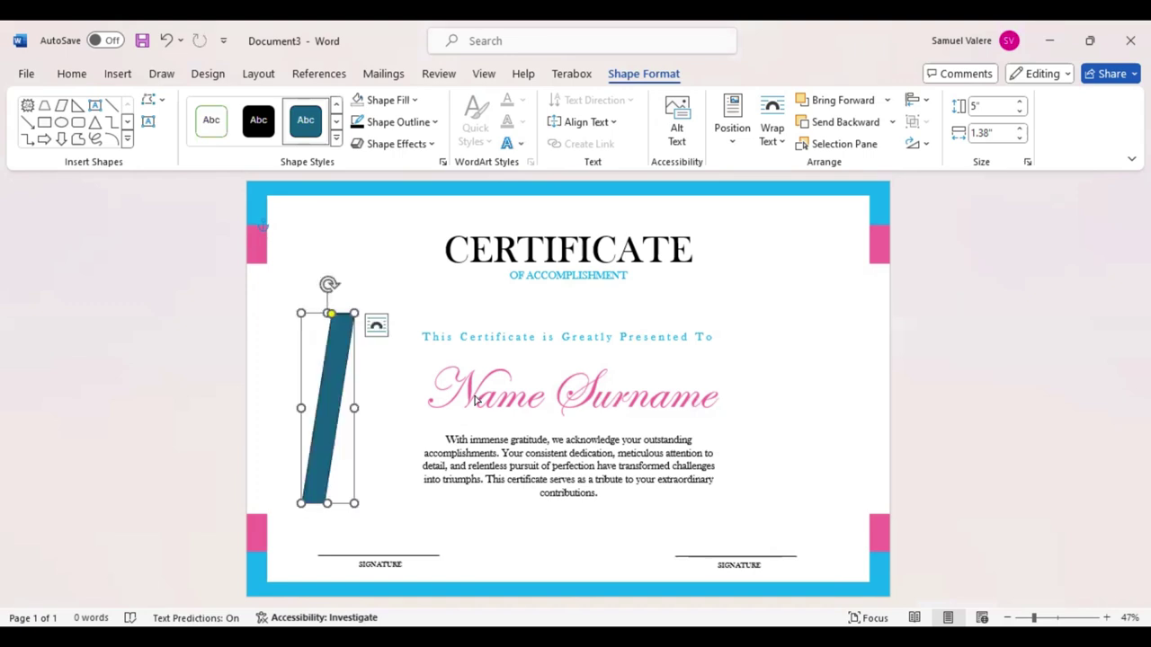
mouse_move(328, 284)
left_mouse_down()
mouse_move(428, 427)
mouse_move(422, 338)
mouse_move(430, 409)
left_mouse_up()
key("Delete")
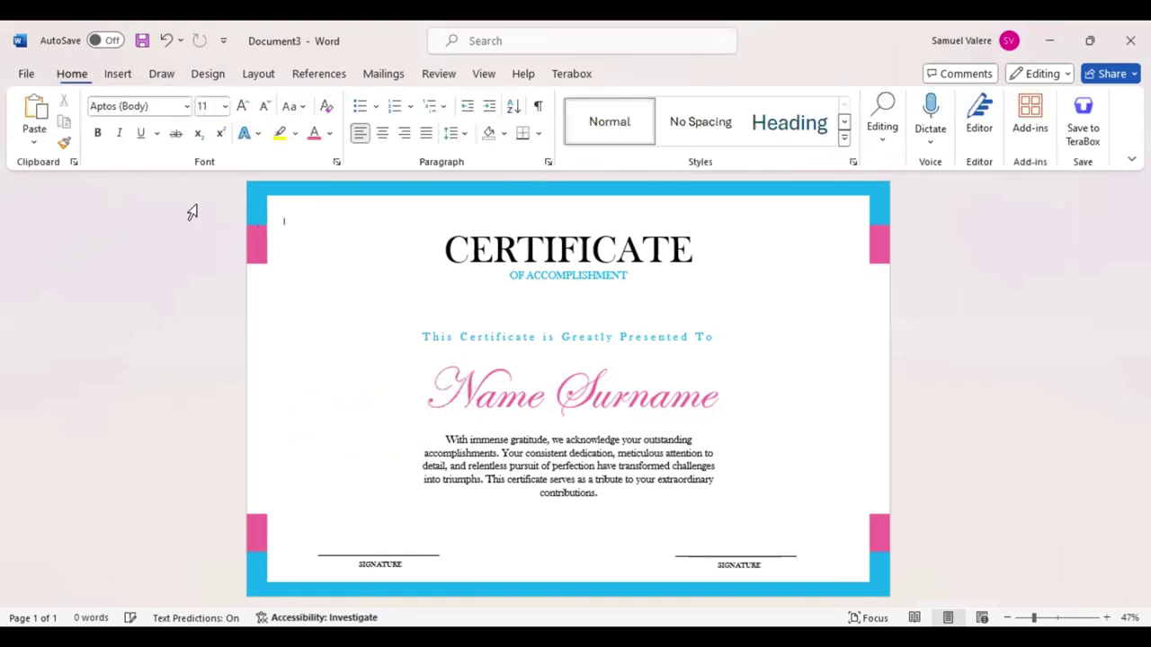
left_click(118, 78)
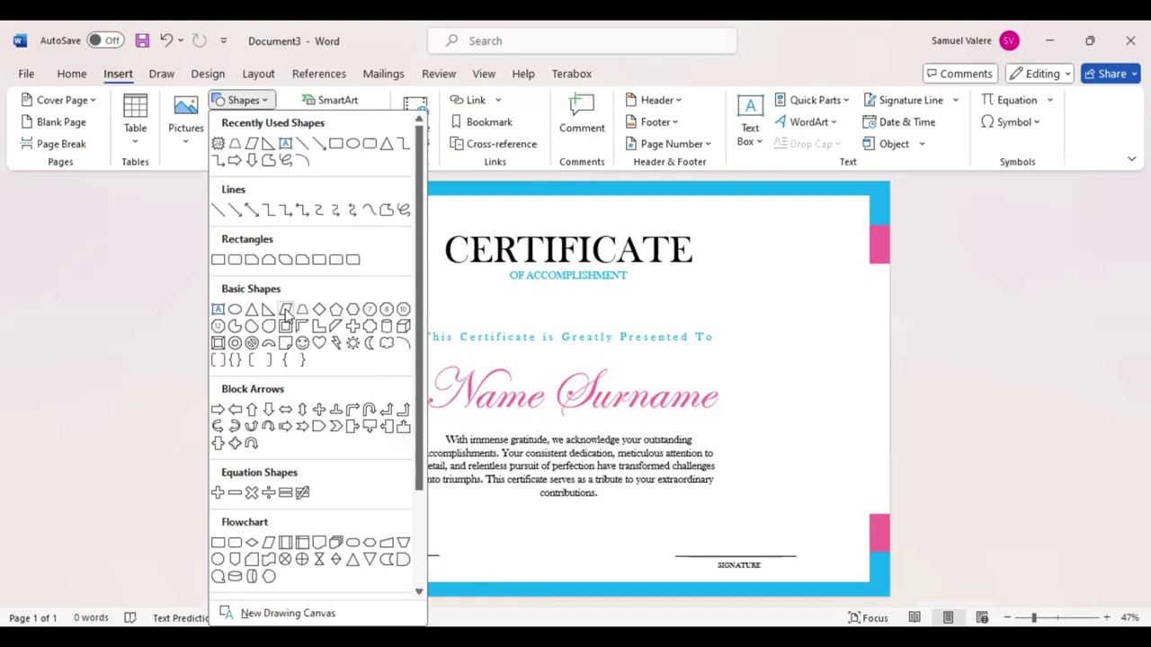
- Draw a parallelogram, size it to 8.6" by 0.64", rotate it upright and place it at the left edge
left_click(286, 311)
left_click_drag(447, 432, 321, 345)
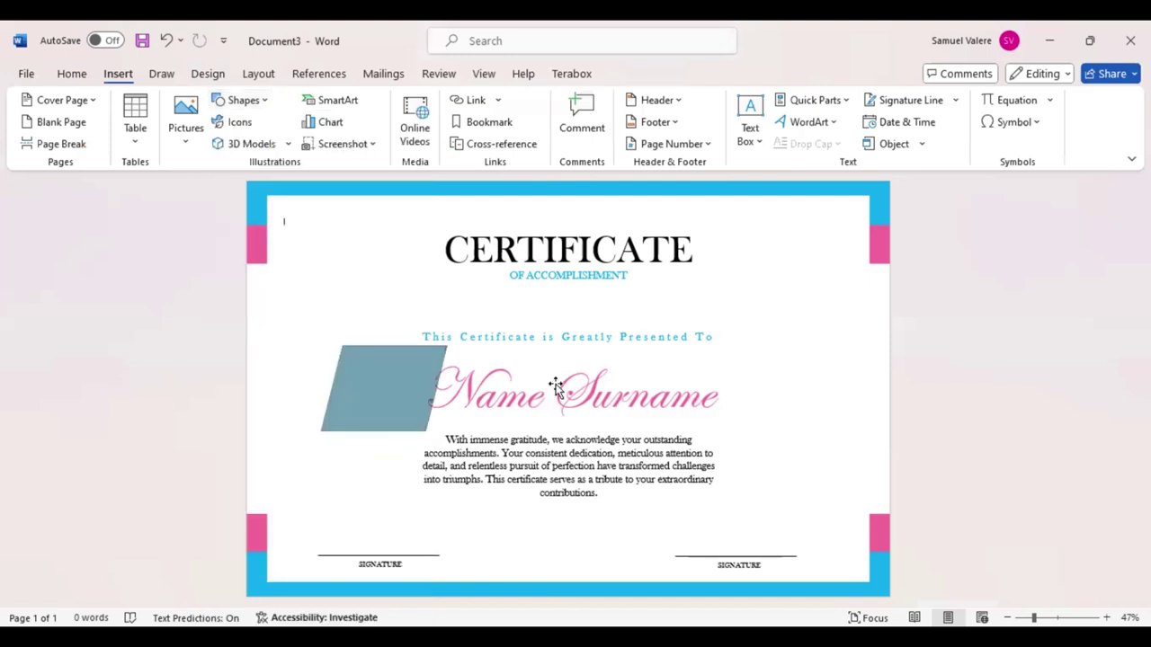
mouse_move(555, 387)
left_mouse_down()
mouse_move(337, 352)
mouse_move(362, 362)
left_mouse_up()
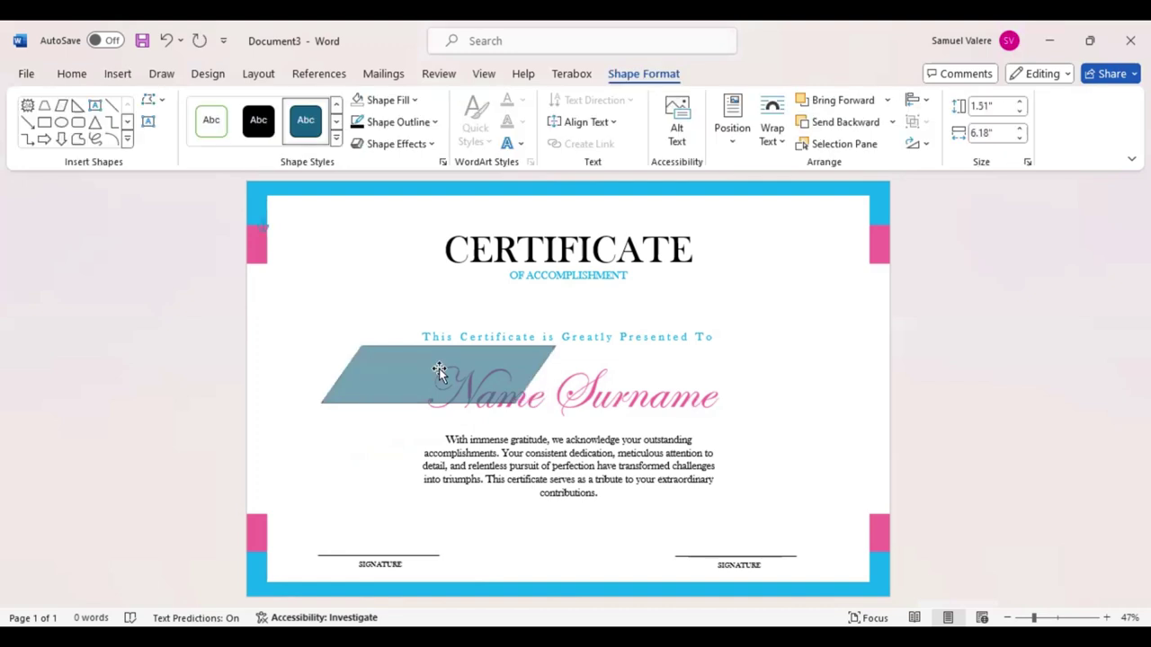
left_click(439, 371)
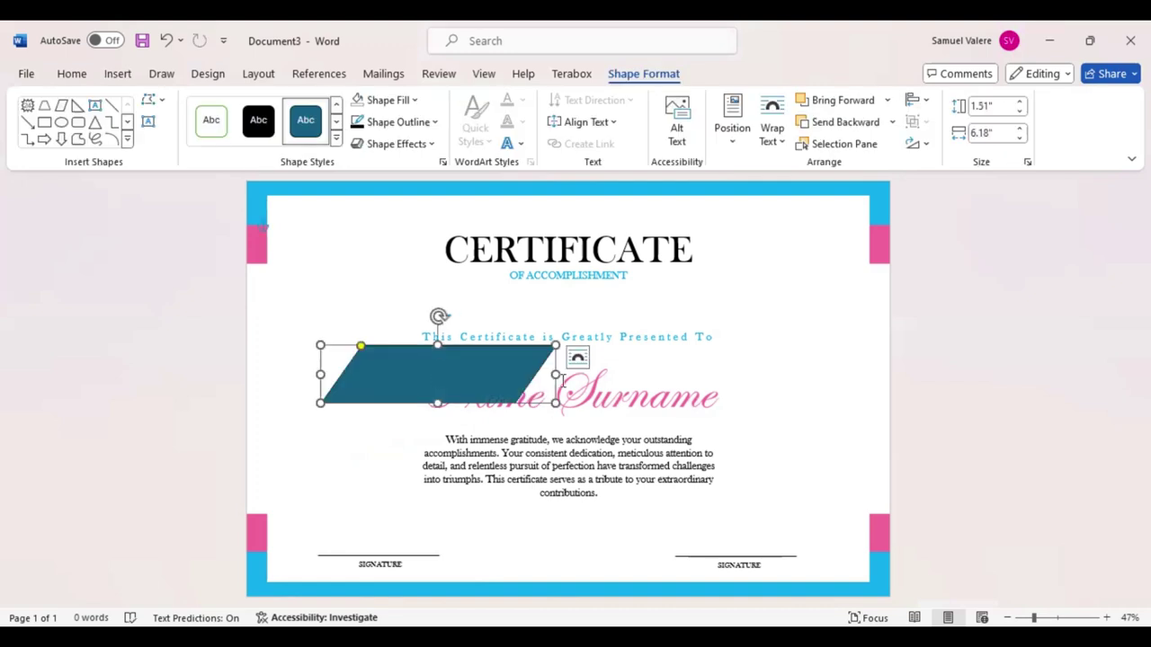
left_click_drag(557, 375, 647, 375)
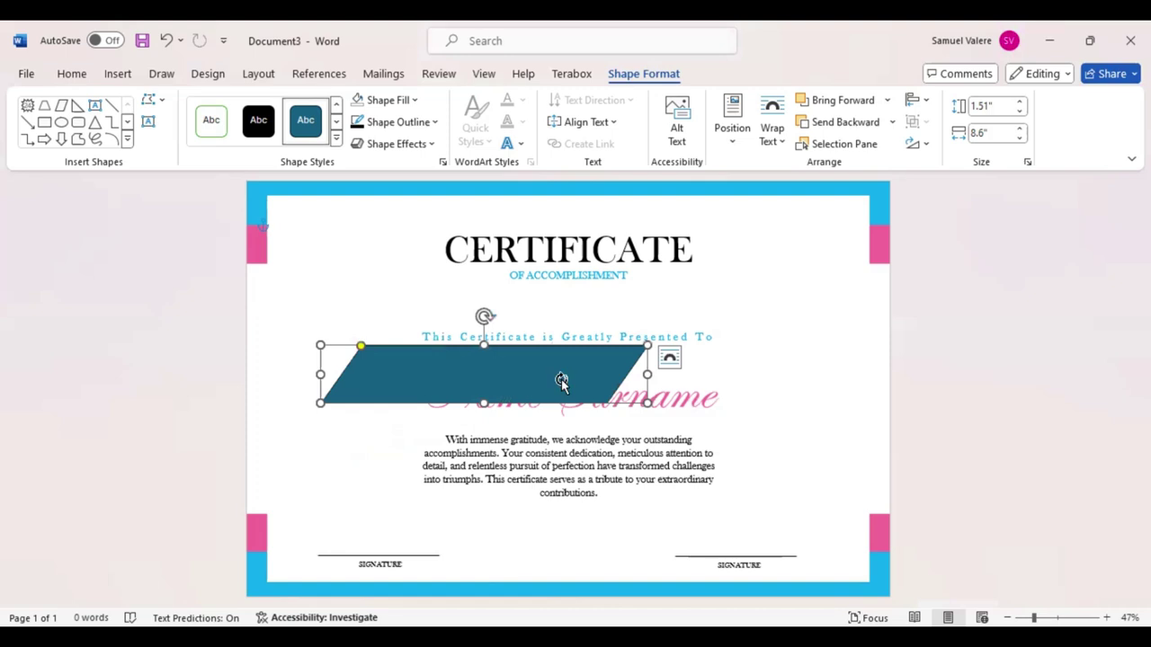
left_click_drag(483, 403, 484, 371)
left_click_drag(484, 316, 443, 359)
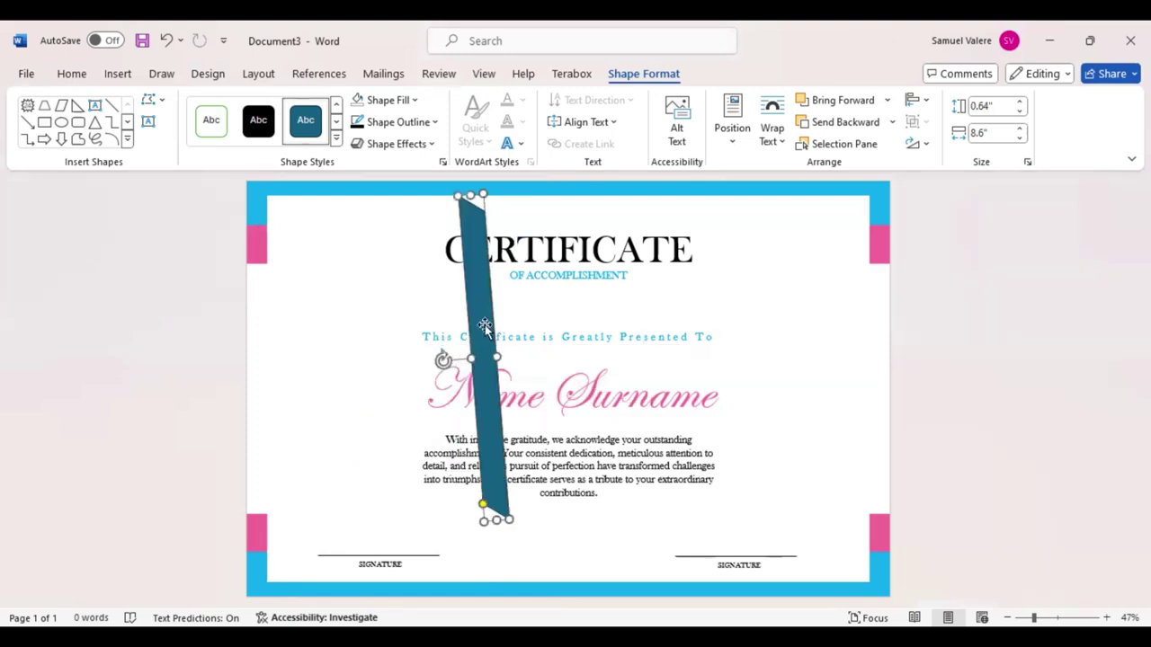
left_click_drag(329, 334, 294, 337)
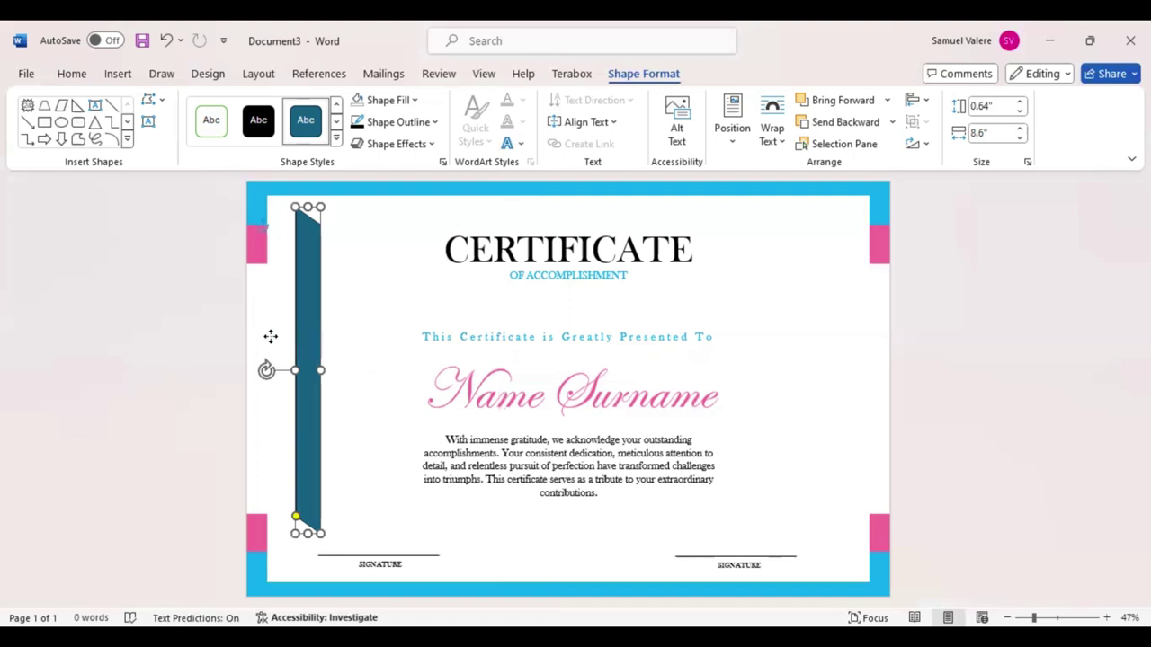
key("Left")
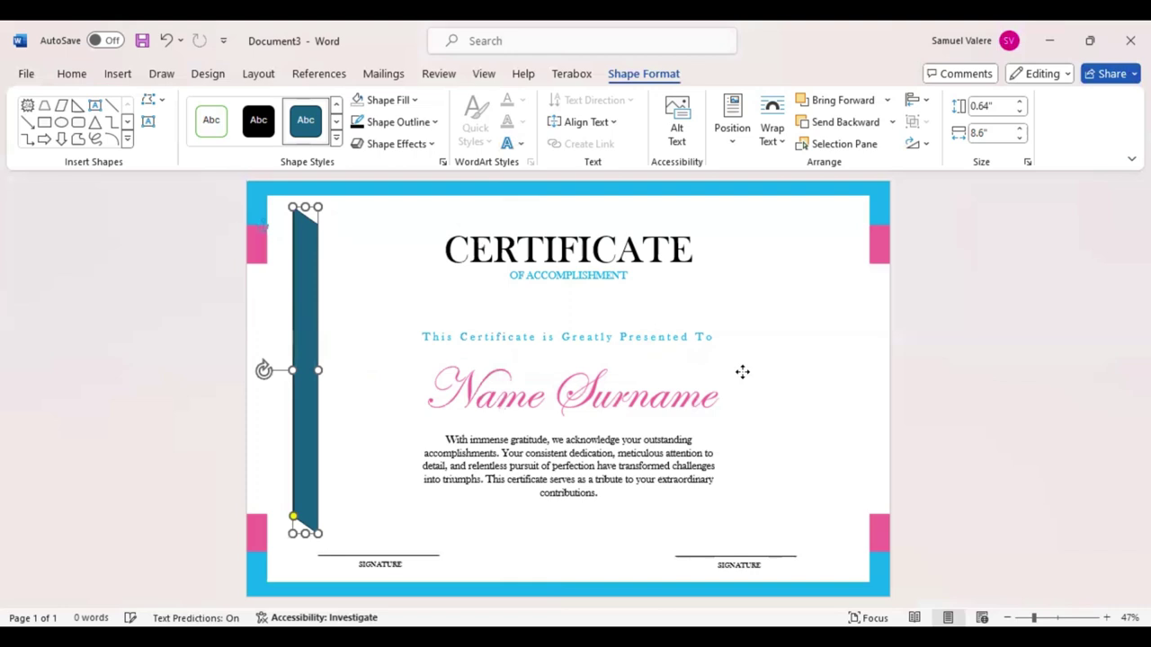
- Undo the teal strip and align the right pink strip level with the left one
key("ctrl+z")
key("ctrl+z")
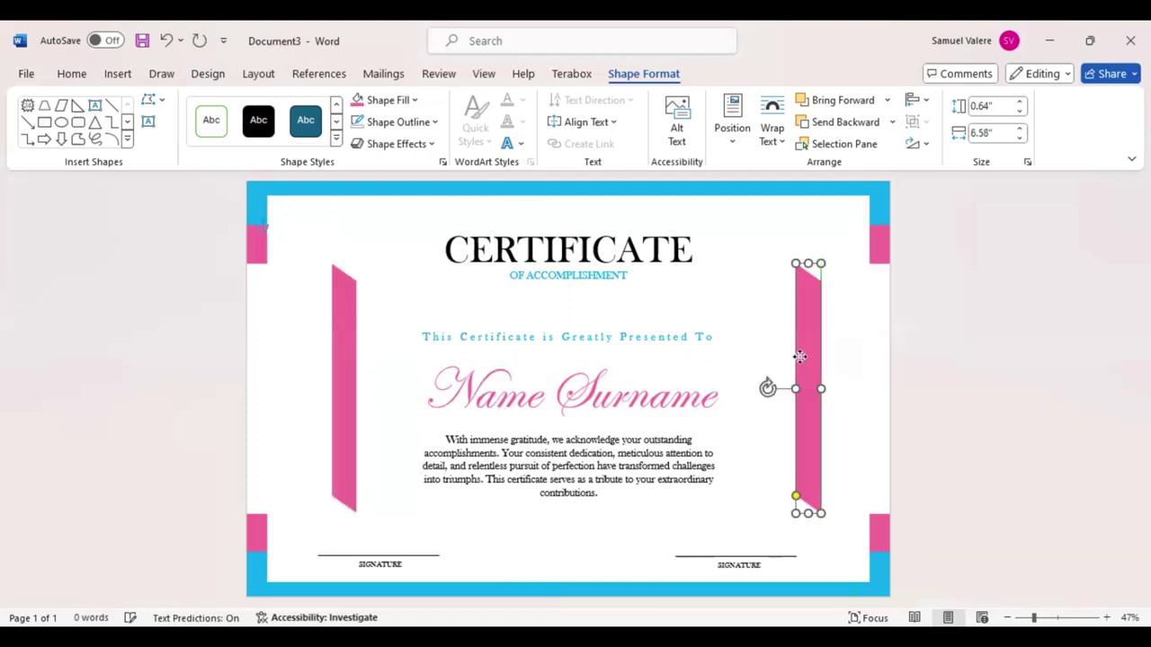
mouse_move(805, 388)
left_mouse_down()
mouse_move(770, 389)
mouse_move(779, 403)
left_mouse_up()
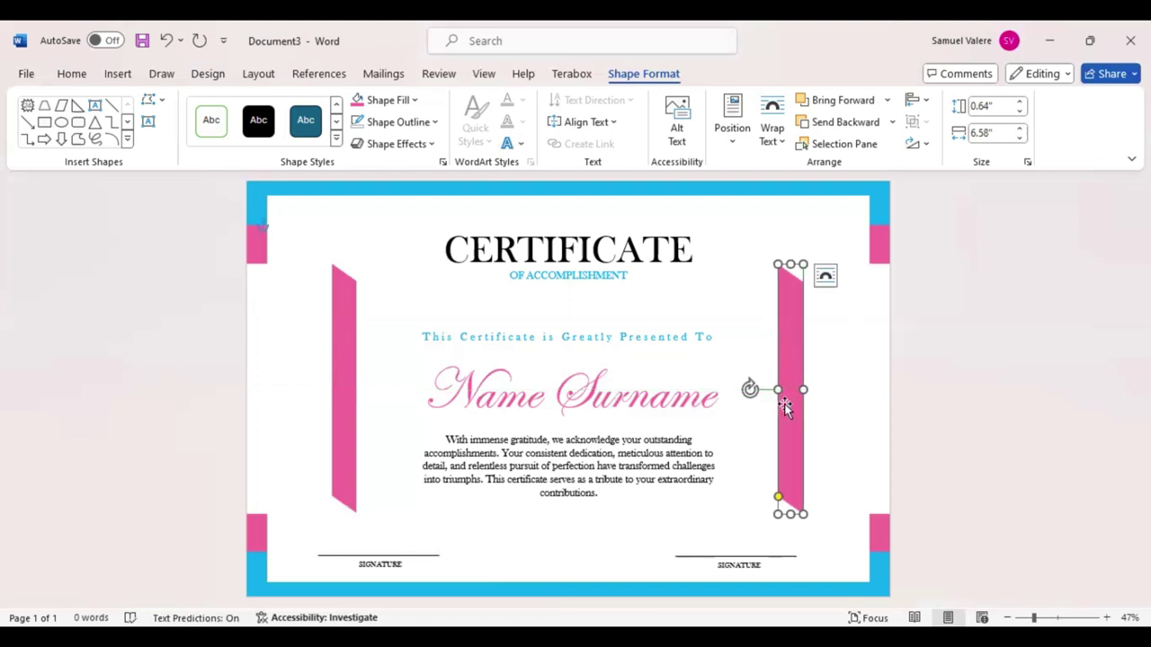
left_click(356, 378, "shift")
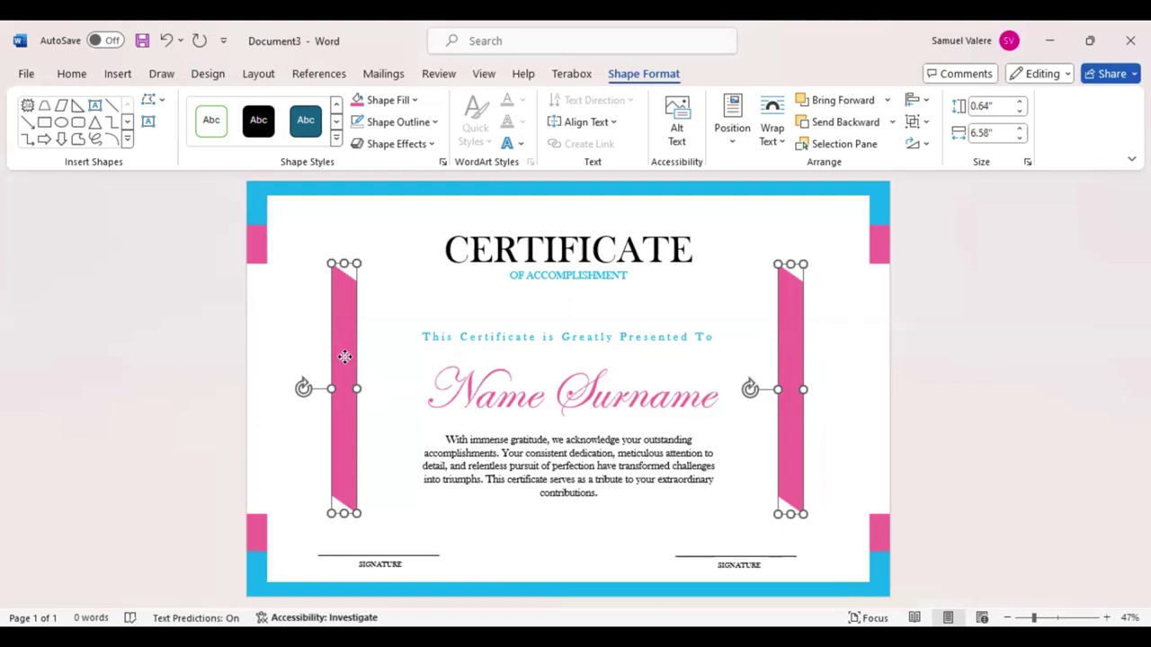
left_click(832, 294)
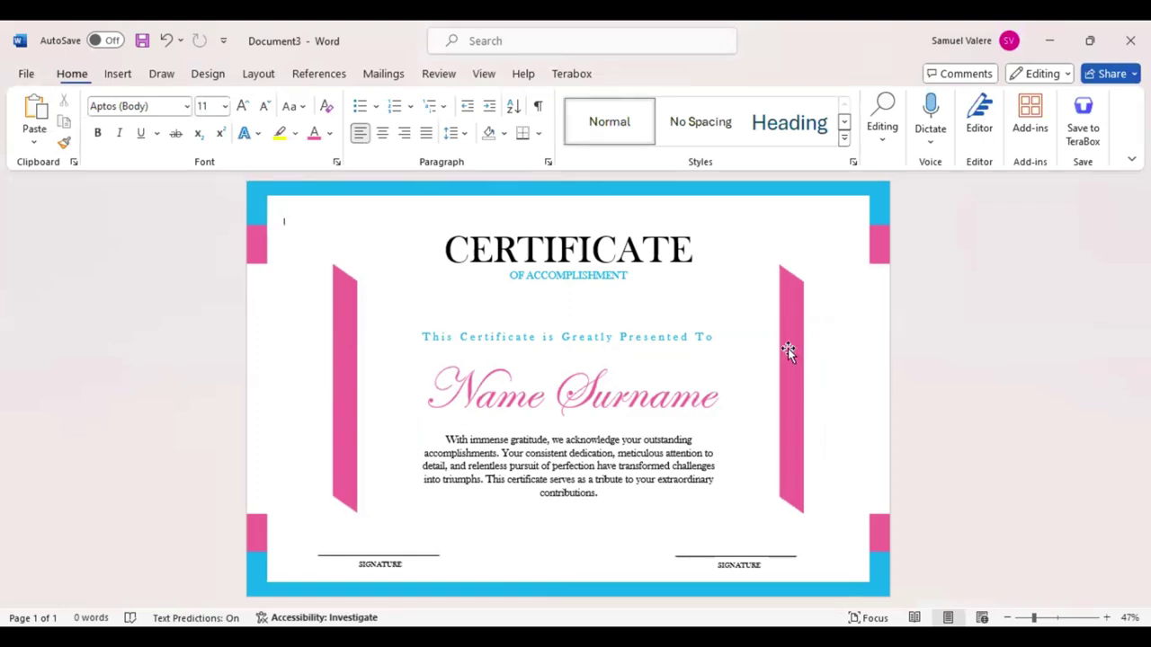
- Add a turquoise offset copy layered behind the right pink strip
left_click_drag(787, 348, 779, 351)
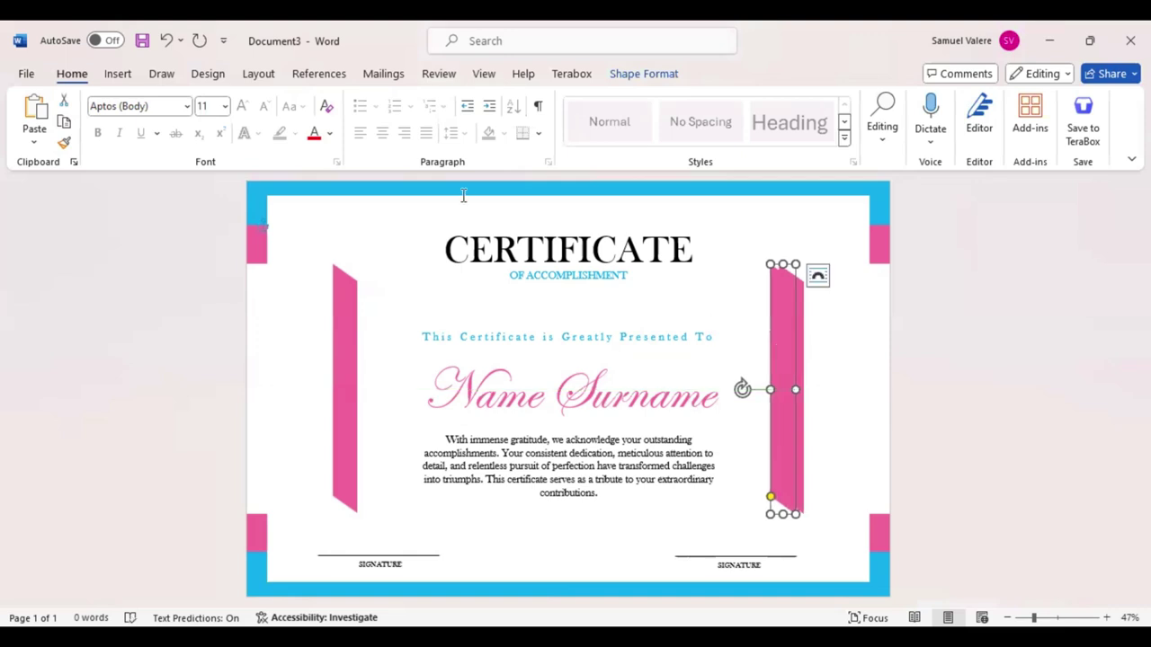
left_click(649, 80)
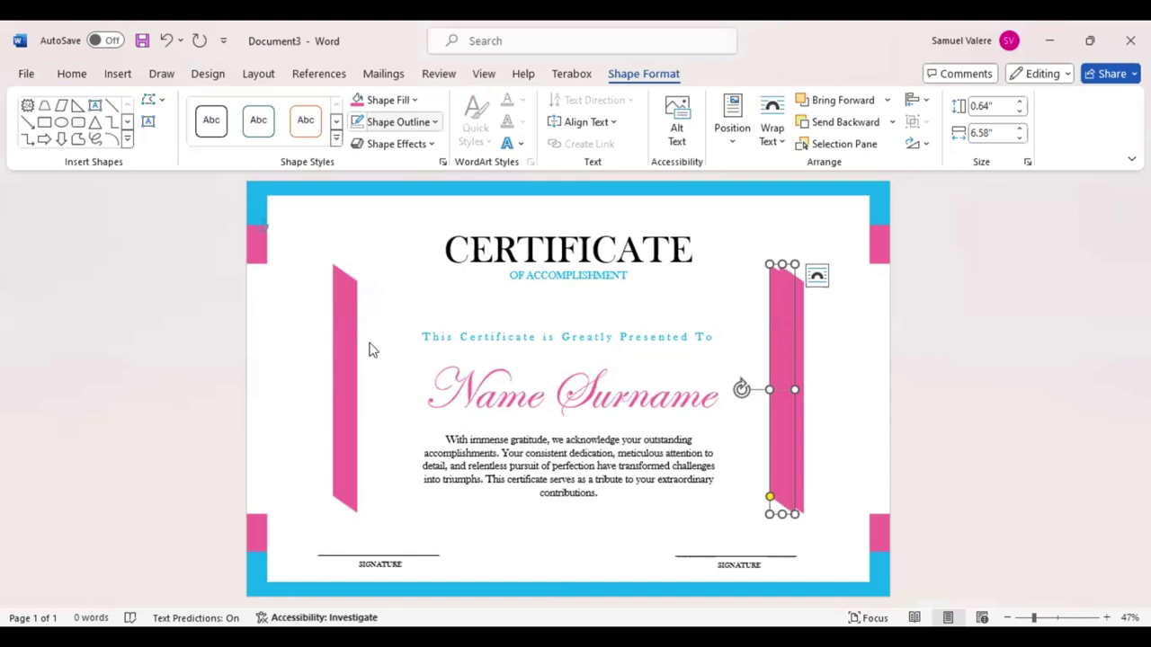
left_click(842, 124)
left_click(842, 124)
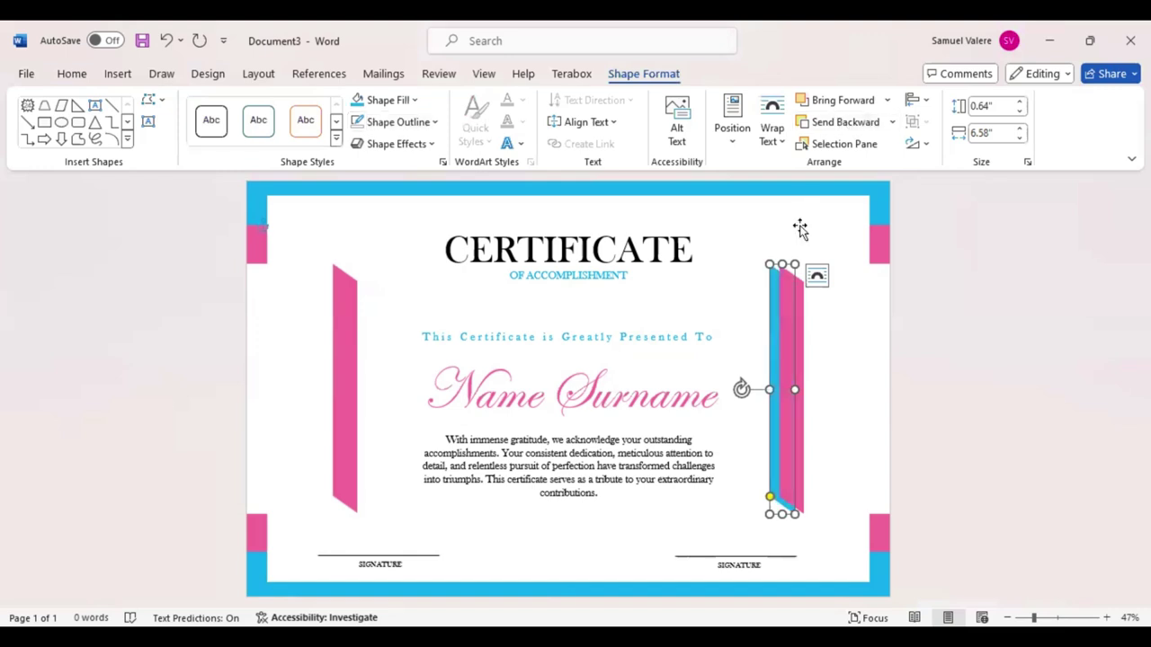
key("Right")
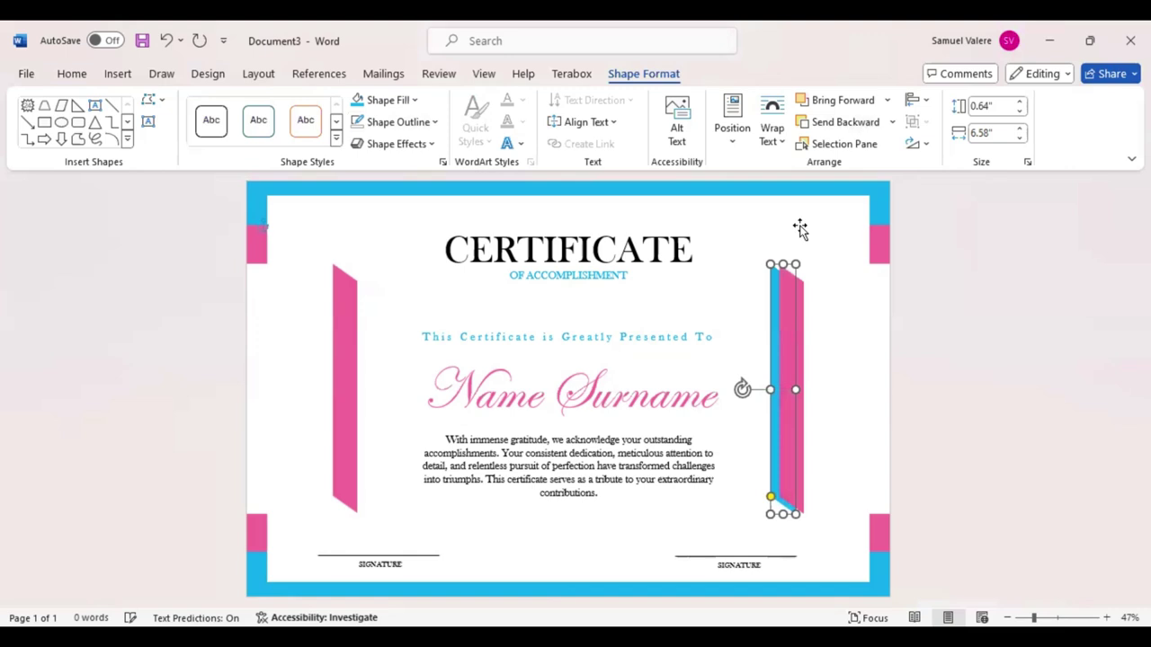
key("Right")
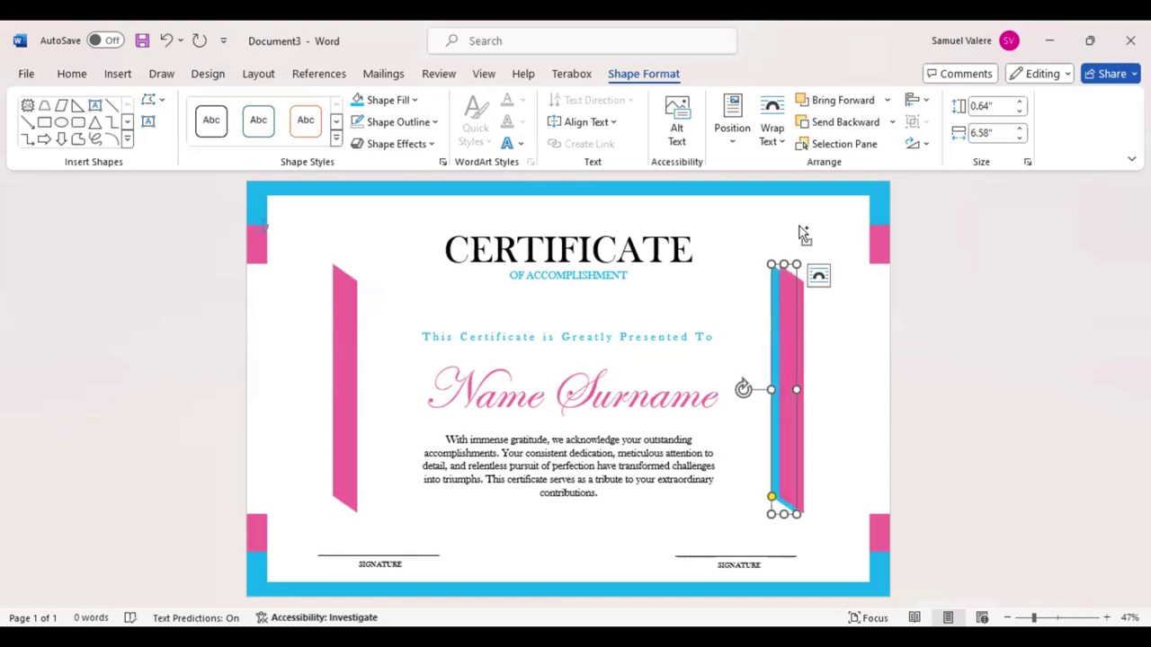
- Copy the turquoise strip to the left, send it behind the left pink strip, and nudge it into place
left_click_drag(758, 371, 355, 371, "ctrl")
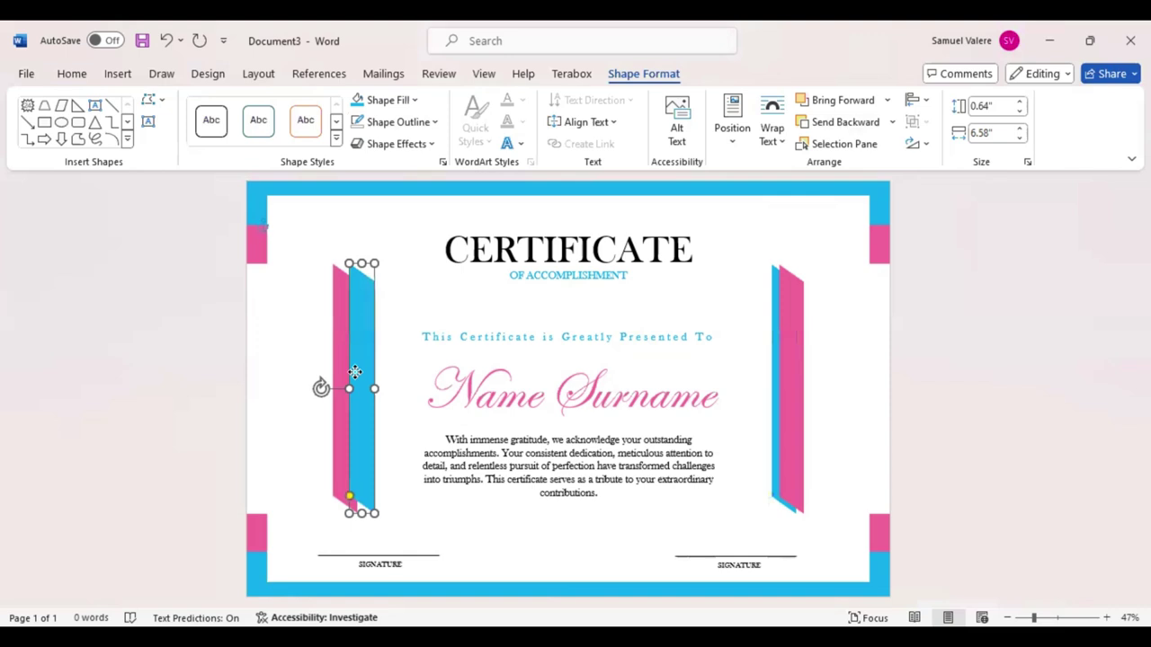
key("Left")
left_click_drag(355, 371, 351, 375)
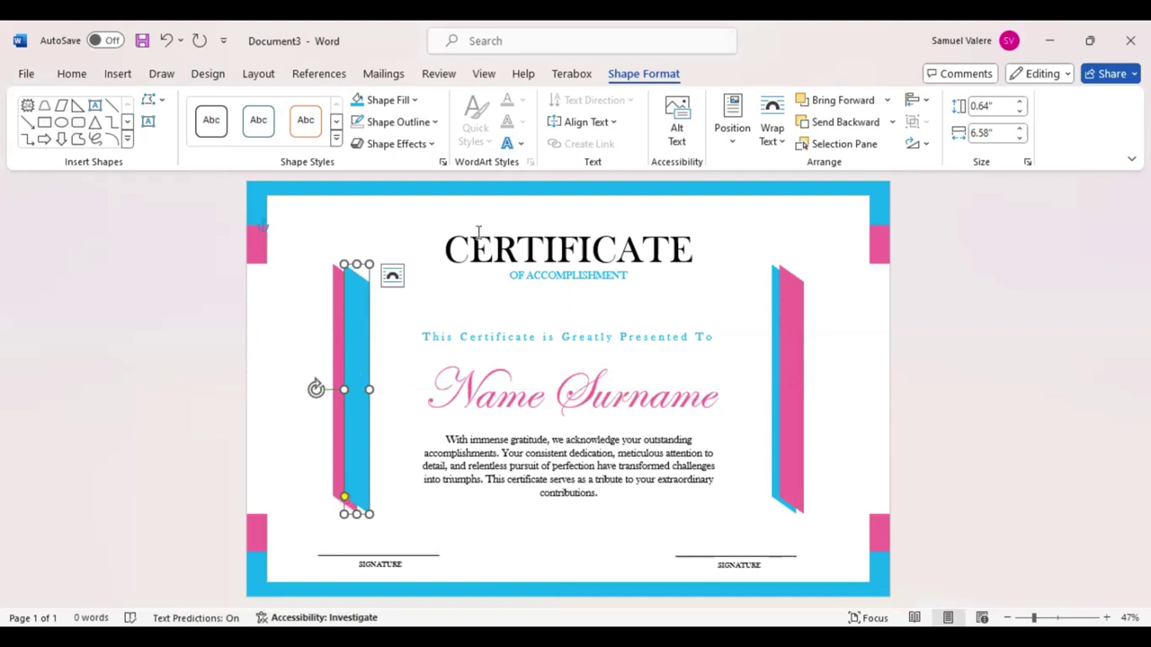
left_click(845, 123)
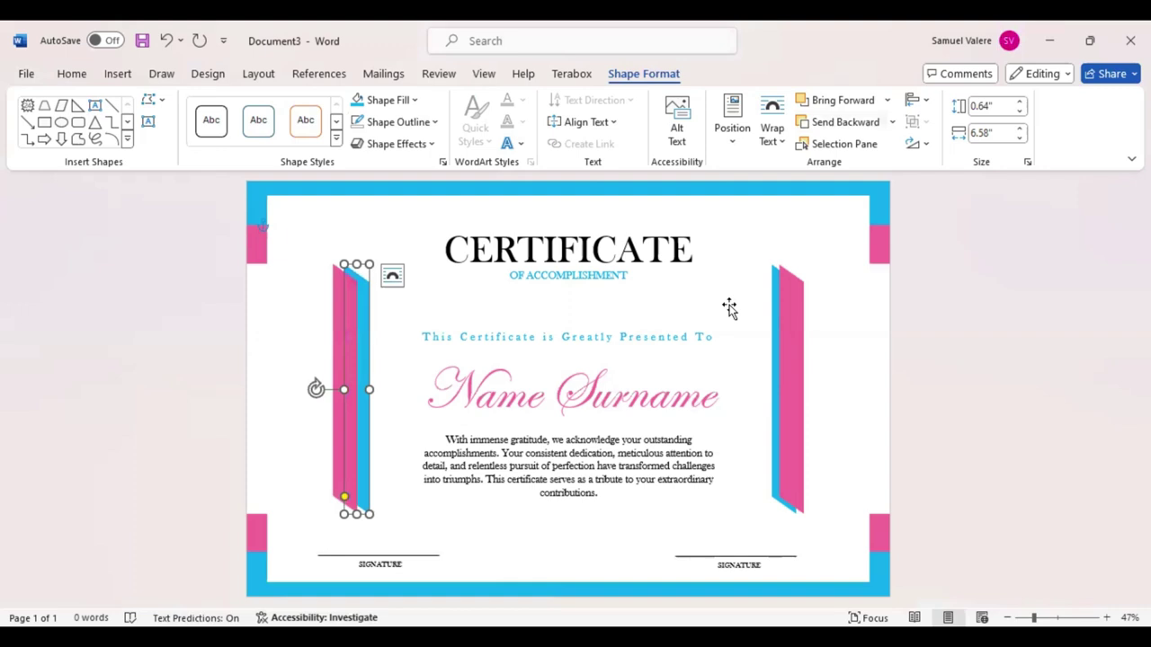
key("Left")
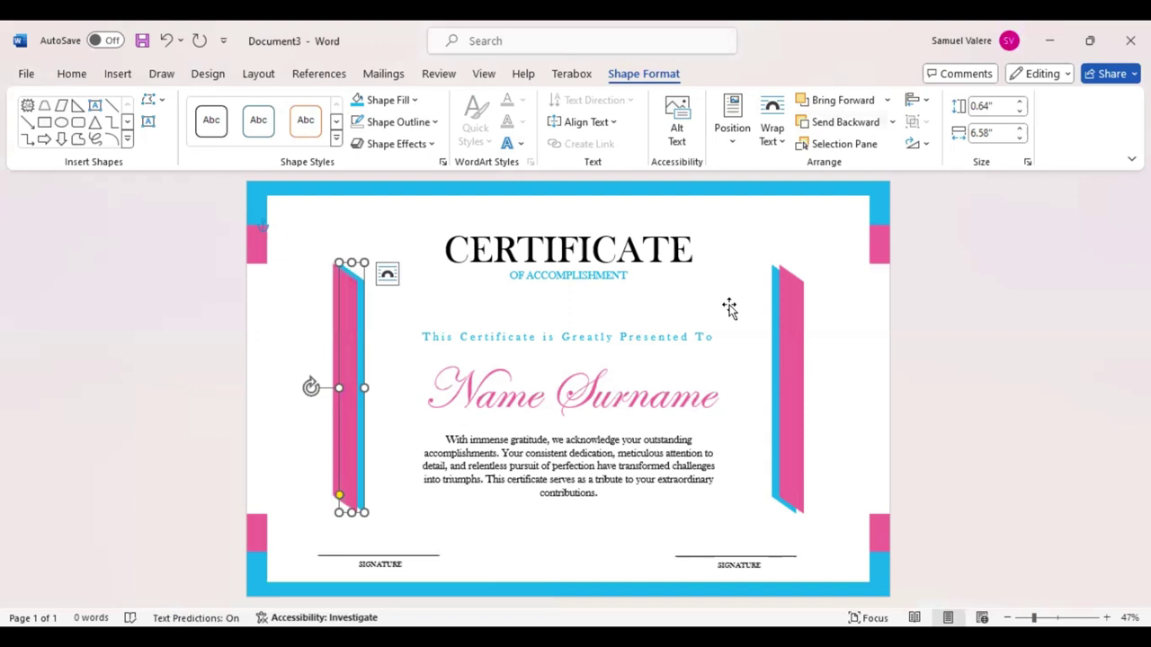
key("Left")
key("ctrl+Up")
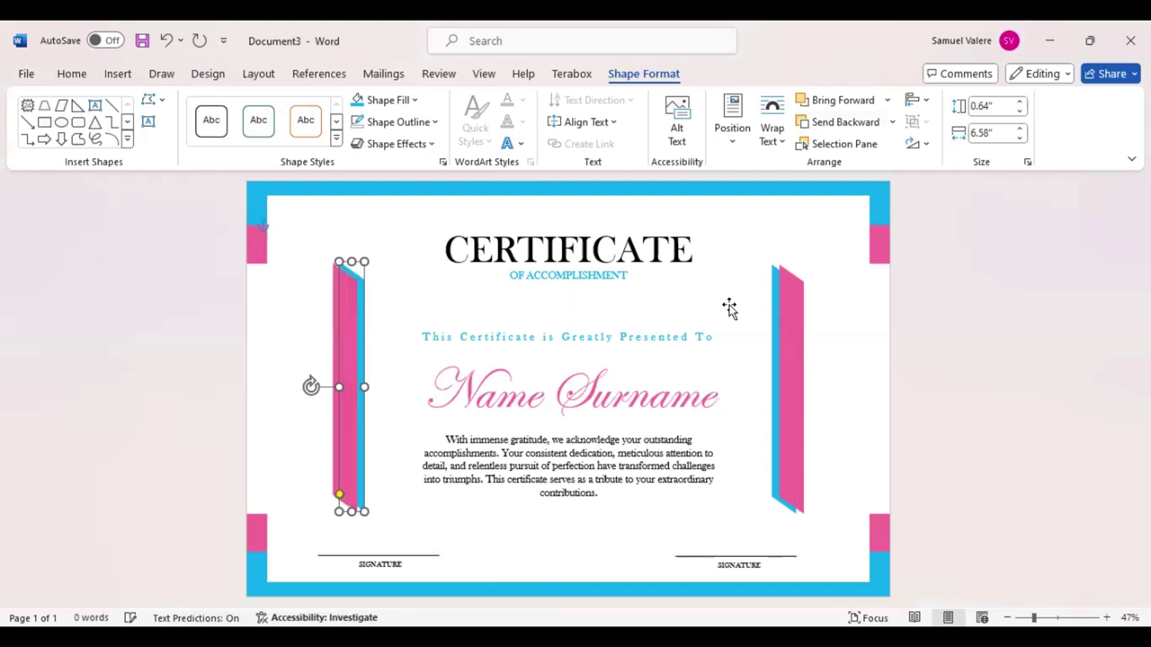